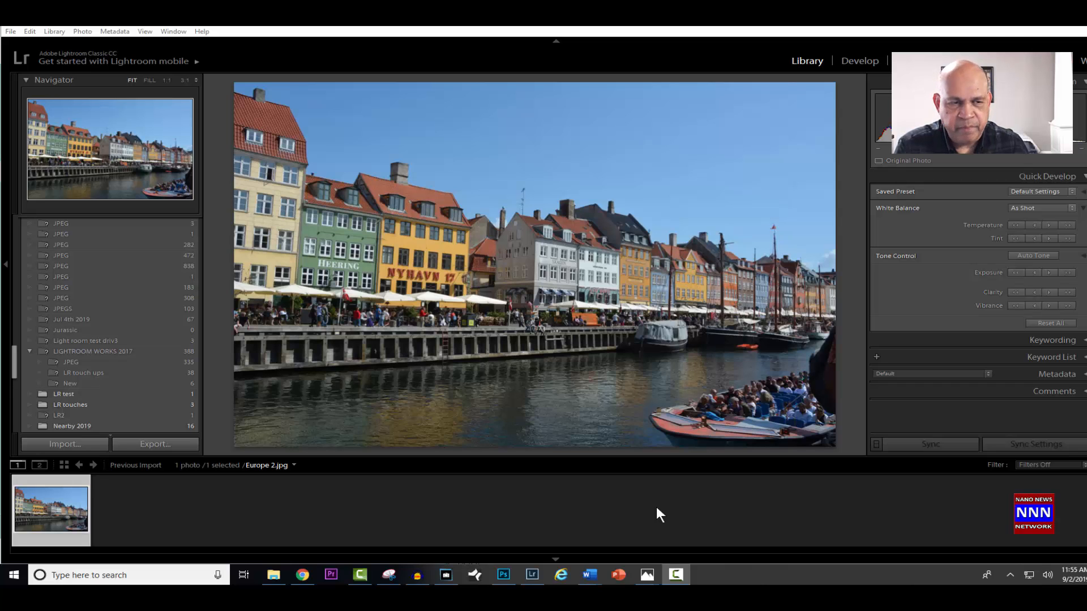
# - Open Europe 2.jpg in the Develop module, try a cooler Temp of -13, and return Temp and Exposure to 0
pyautogui.click(855, 61)
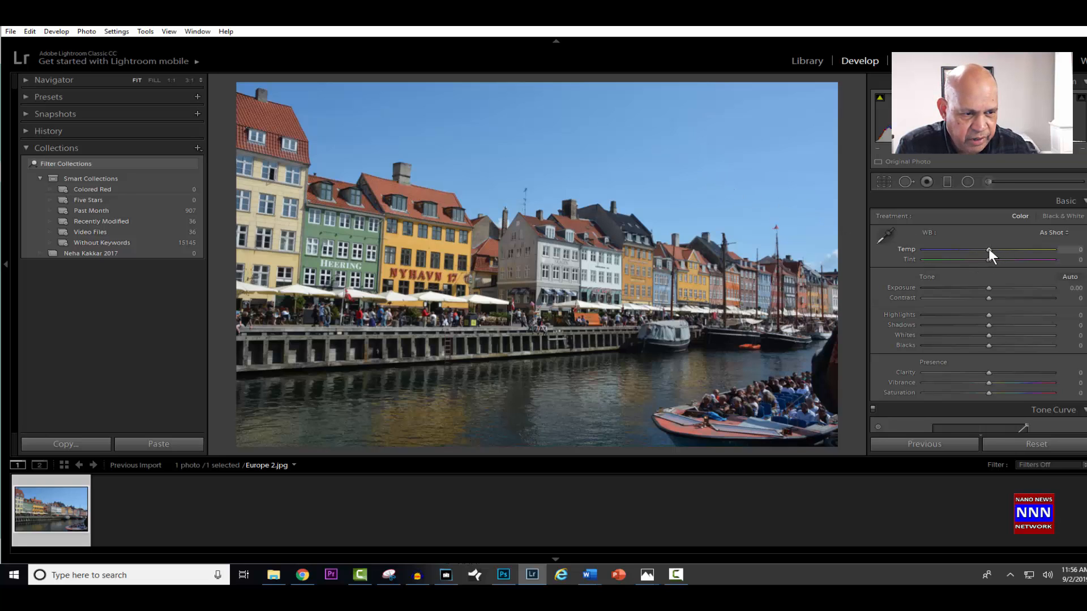
pyautogui.moveTo(988, 250); pyautogui.dragTo(979, 250)
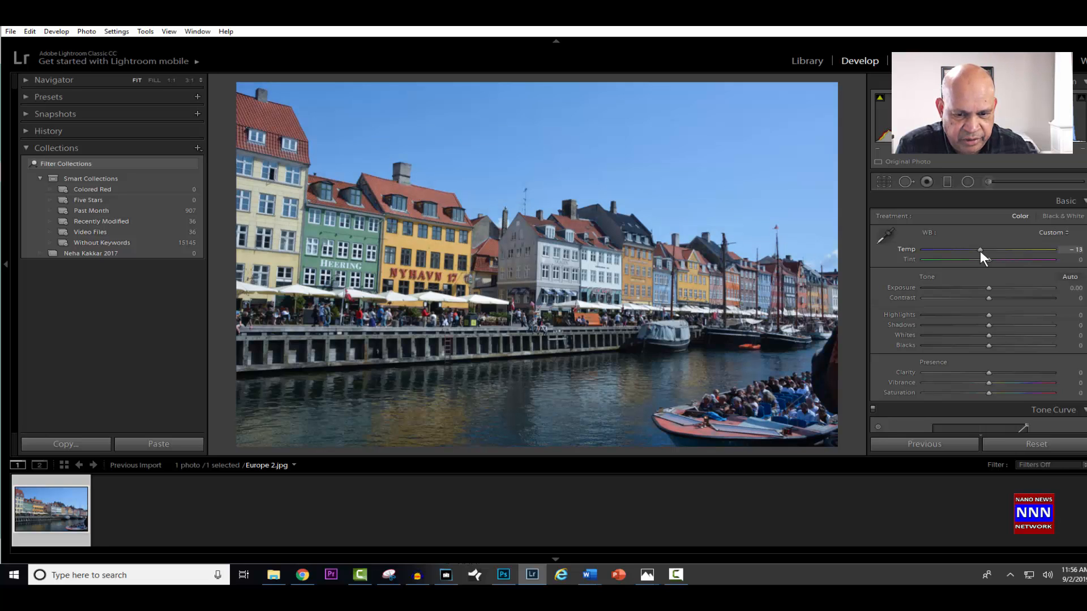
pyautogui.moveTo(980, 250); pyautogui.dragTo(986, 250)
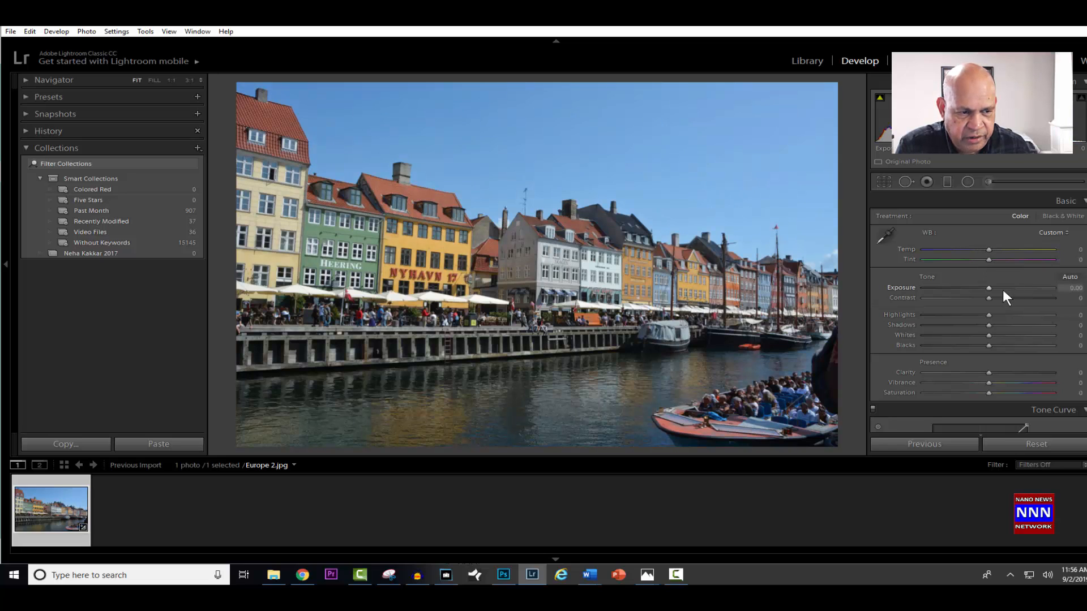
pyautogui.moveTo(987, 286)
pyautogui.mouseDown()
pyautogui.moveTo(1003, 284)
pyautogui.moveTo(979, 287)
pyautogui.moveTo(988, 290)
pyautogui.mouseUp()
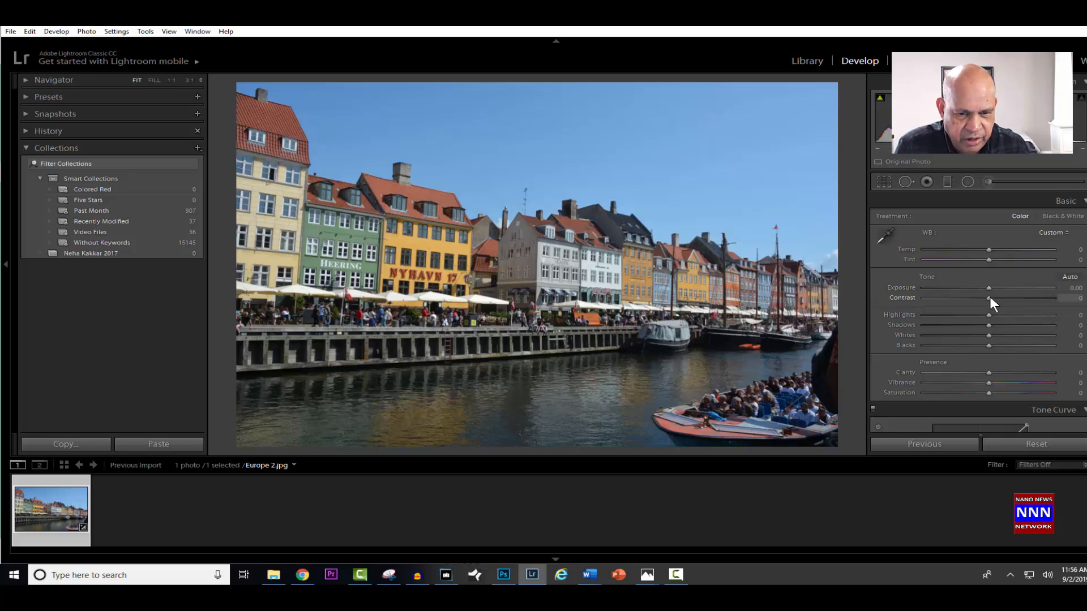
# - Set the photo's Contrast to +12 after trying a stronger setting near +49
pyautogui.moveTo(990, 296); pyautogui.dragTo(1017, 290)
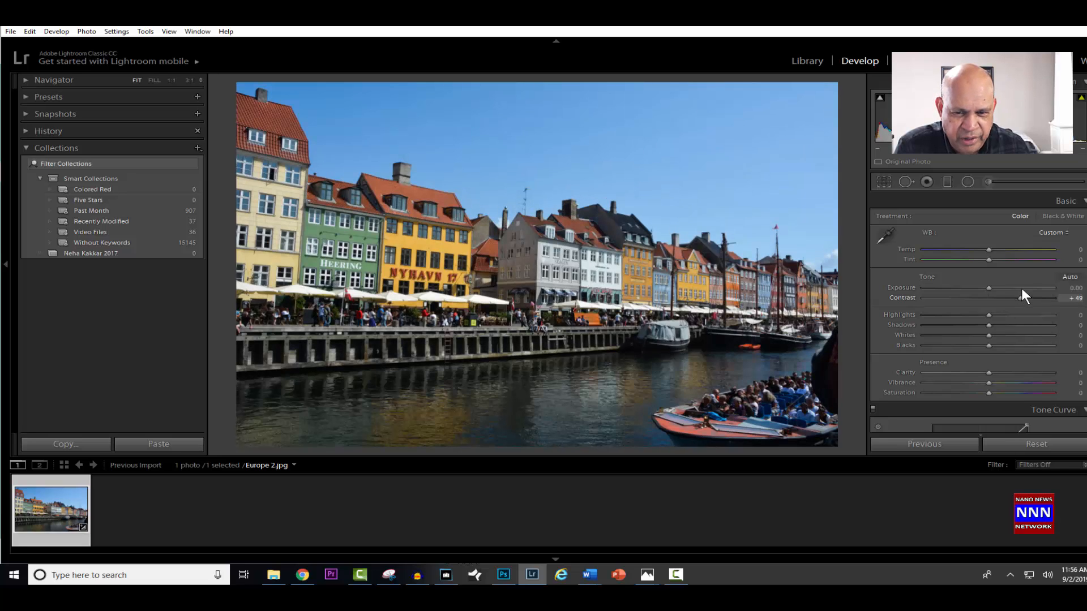
pyautogui.moveTo(1021, 287); pyautogui.dragTo(1020, 287)
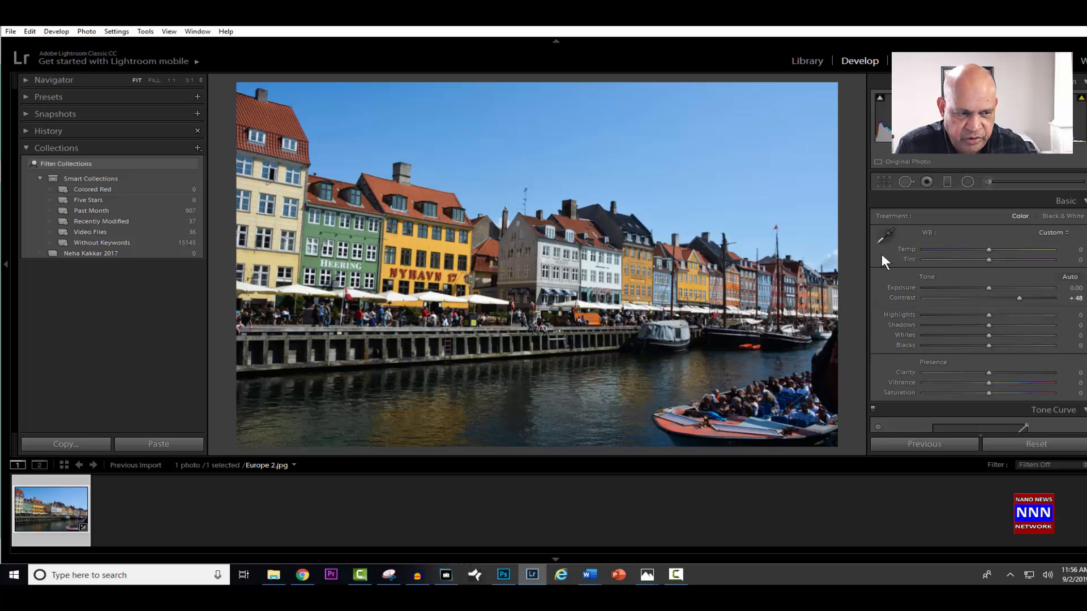
pyautogui.click(997, 298)
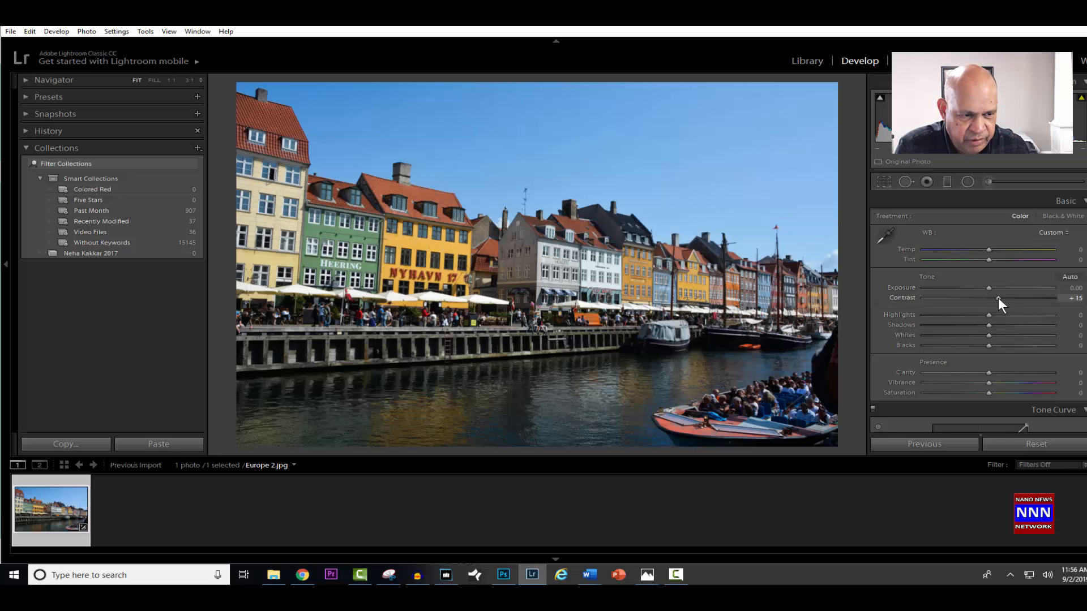
pyautogui.moveTo(997, 299); pyautogui.dragTo(993, 301)
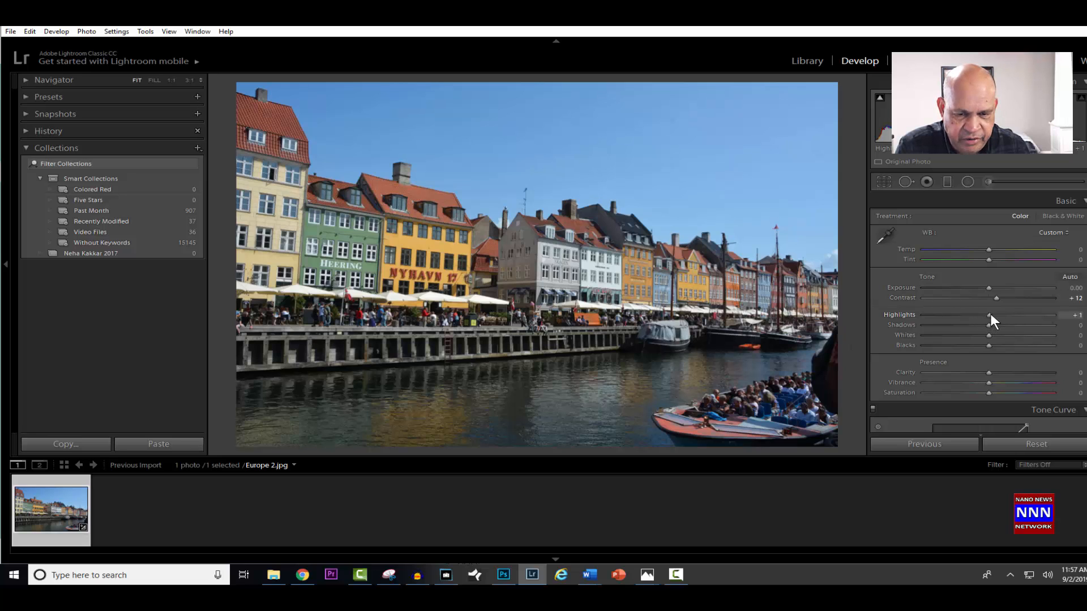
# - Set the tone values to Highlights -3, Whites 0 and Blacks -37
pyautogui.moveTo(990, 314)
pyautogui.mouseDown()
pyautogui.moveTo(957, 324)
pyautogui.moveTo(1031, 313)
pyautogui.moveTo(976, 323)
pyautogui.moveTo(1023, 316)
pyautogui.moveTo(989, 322)
pyautogui.mouseUp()
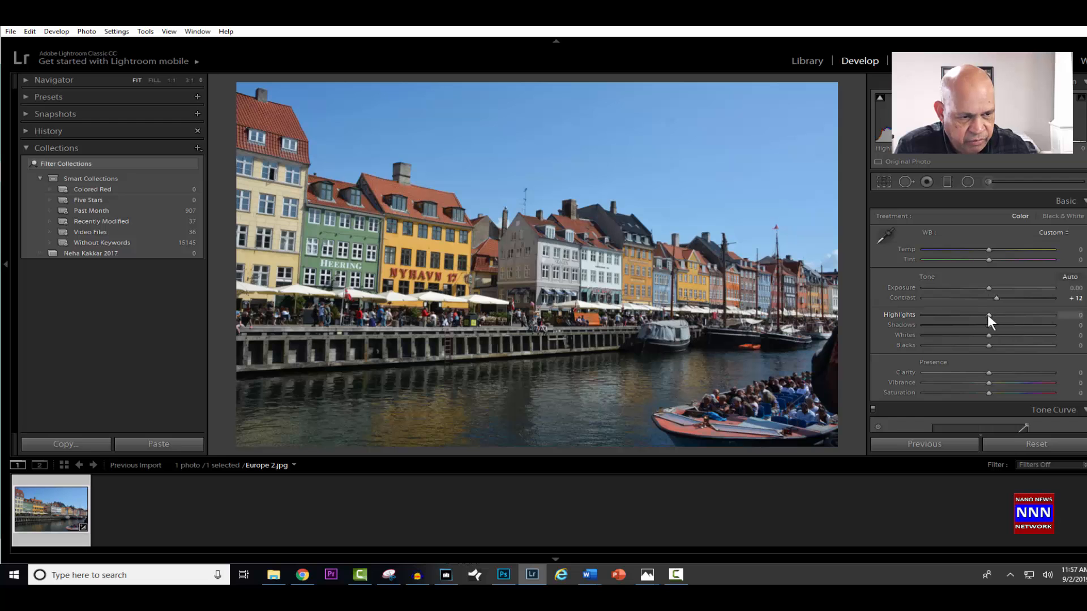
pyautogui.moveTo(988, 316)
pyautogui.mouseDown()
pyautogui.moveTo(939, 327)
pyautogui.moveTo(1000, 320)
pyautogui.moveTo(984, 324)
pyautogui.mouseUp()
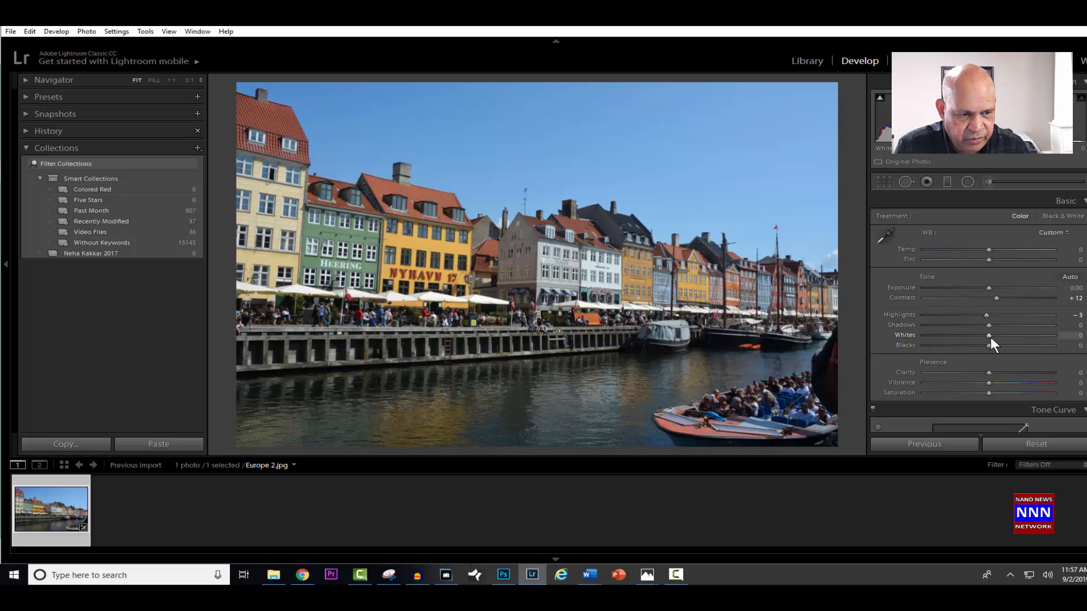
pyautogui.moveTo(990, 334)
pyautogui.mouseDown()
pyautogui.moveTo(974, 336)
pyautogui.moveTo(1011, 335)
pyautogui.moveTo(1000, 335)
pyautogui.mouseUp()
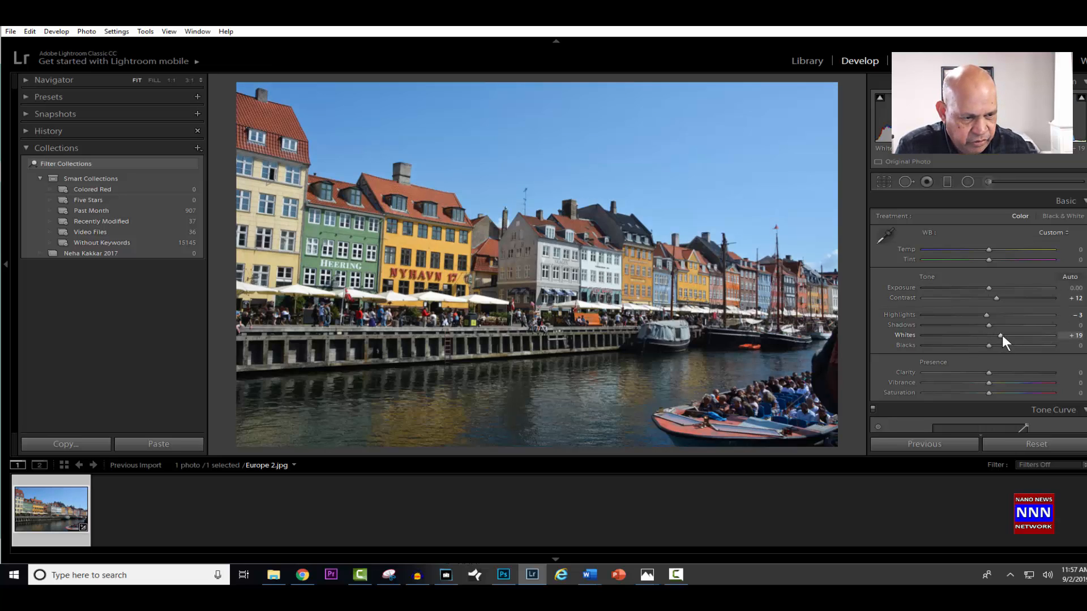
pyautogui.moveTo(1002, 335)
pyautogui.mouseDown()
pyautogui.moveTo(986, 339)
pyautogui.moveTo(1017, 329)
pyautogui.moveTo(990, 338)
pyautogui.mouseUp()
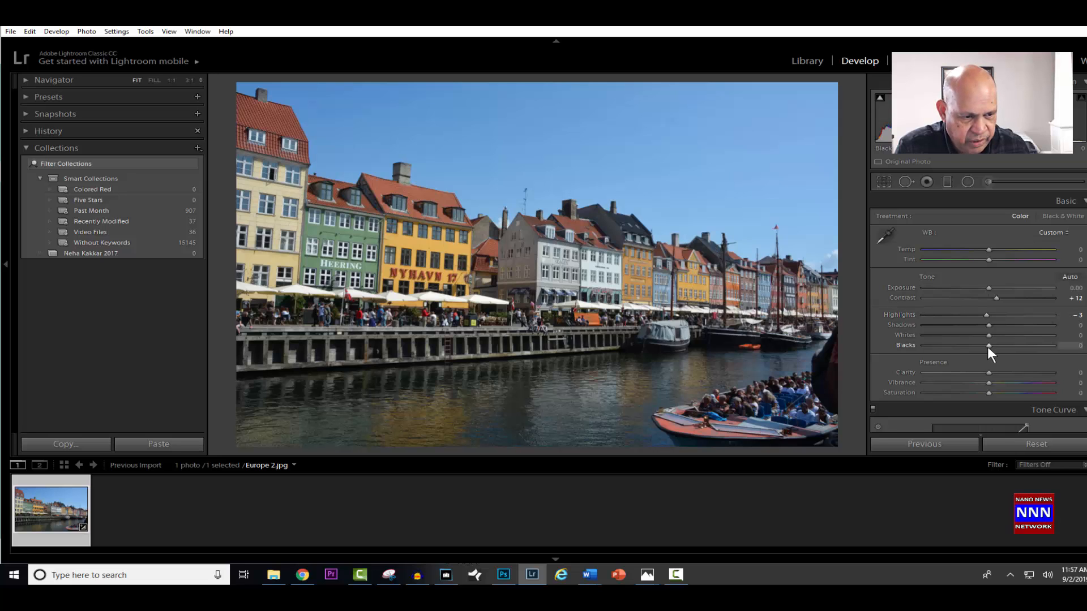
pyautogui.moveTo(981, 344); pyautogui.dragTo(961, 350)
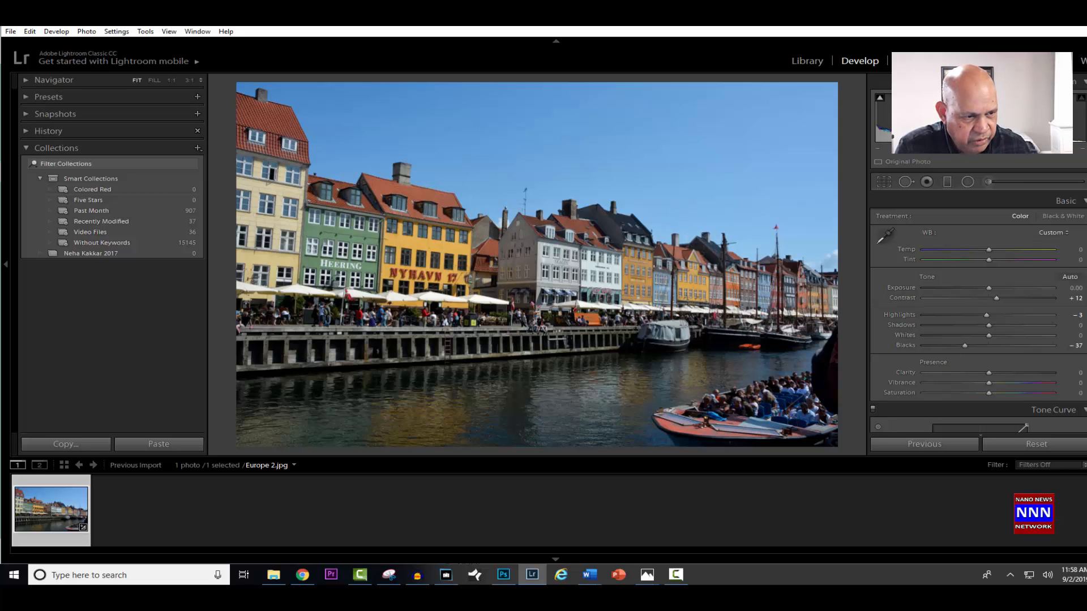
# - Set the photo's Clarity to +19 and Vibrance to +47
pyautogui.scroll(-3, 978, 311)
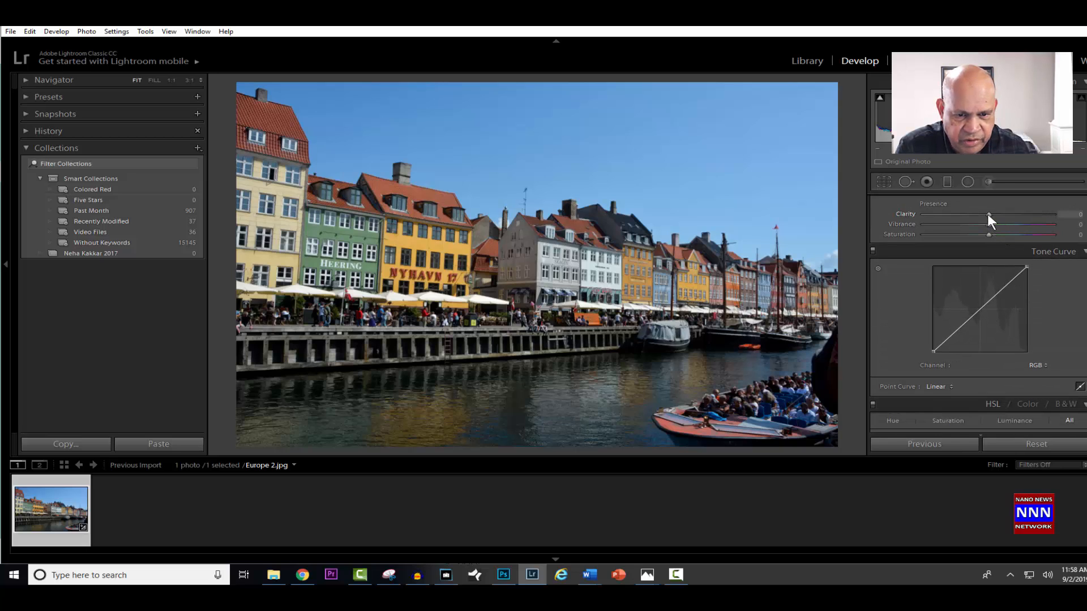
pyautogui.moveTo(987, 213)
pyautogui.mouseDown()
pyautogui.moveTo(1013, 209)
pyautogui.moveTo(948, 229)
pyautogui.moveTo(1064, 196)
pyautogui.moveTo(968, 229)
pyautogui.moveTo(977, 224)
pyautogui.mouseUp()
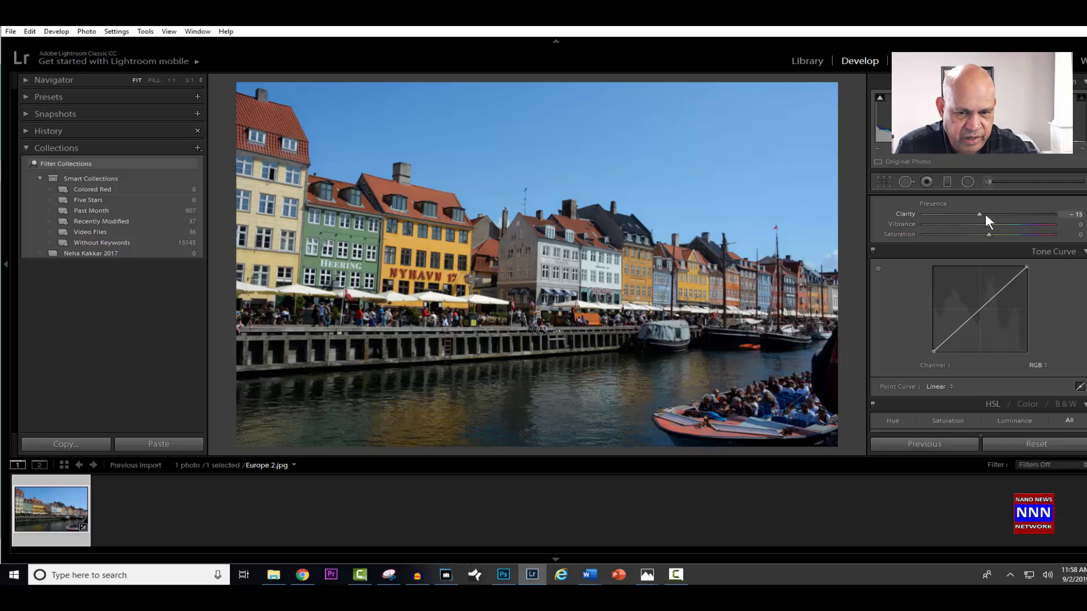
pyautogui.moveTo(985, 215); pyautogui.dragTo(1018, 226)
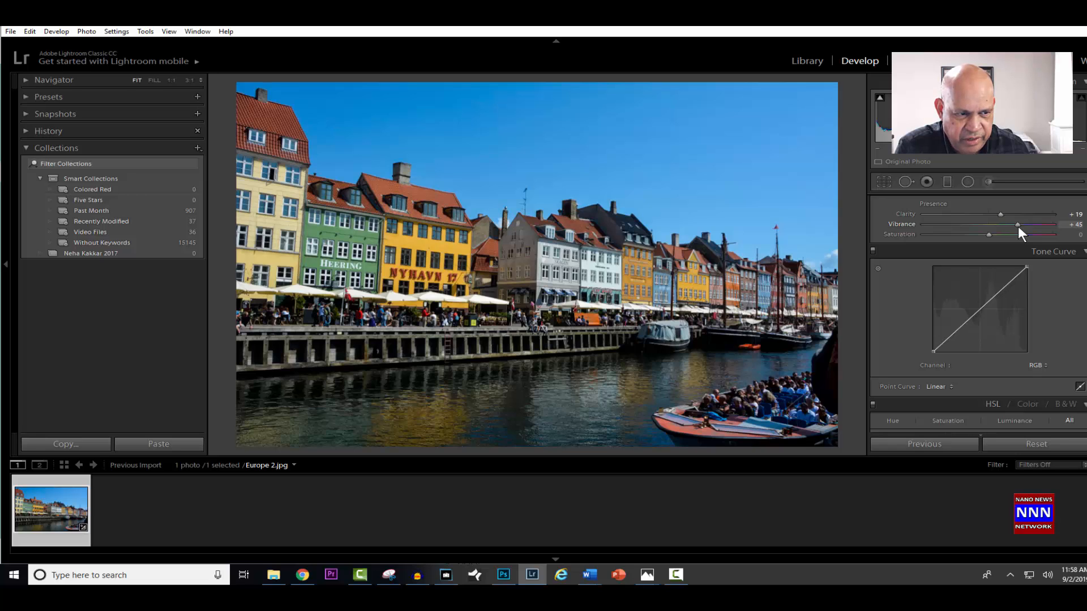
pyautogui.moveTo(1018, 226); pyautogui.dragTo(1005, 227)
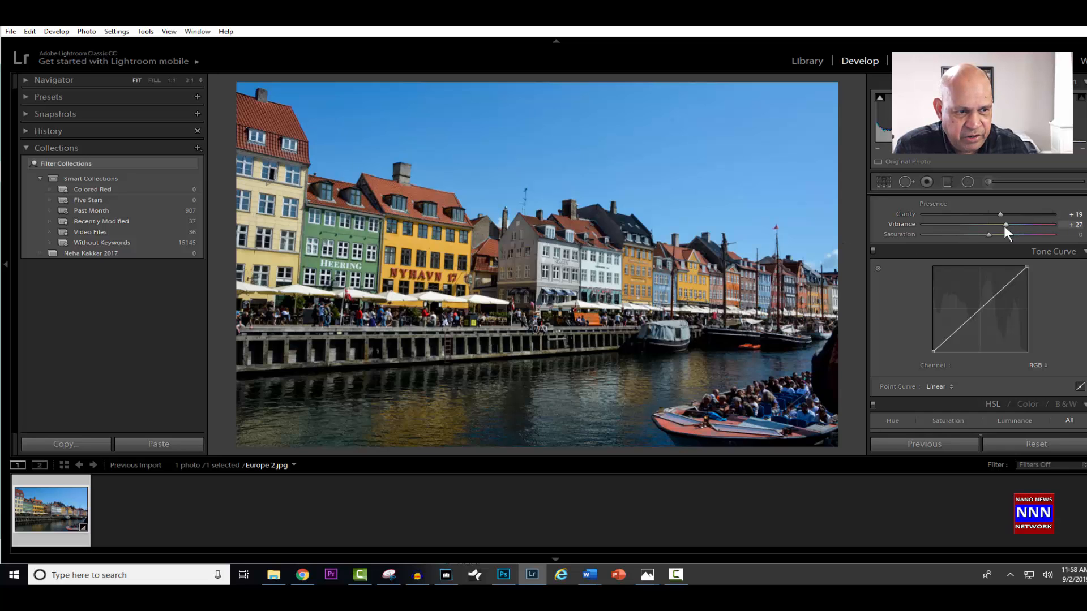
pyautogui.moveTo(1005, 225)
pyautogui.mouseDown()
pyautogui.moveTo(996, 230)
pyautogui.moveTo(1017, 224)
pyautogui.mouseUp()
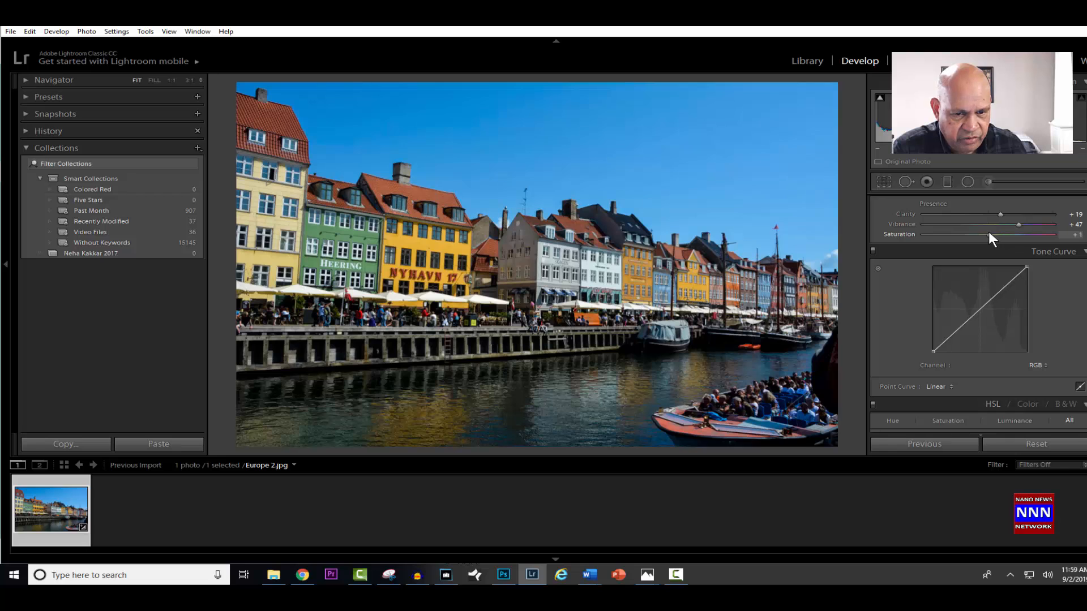
# - Set the photo's overall Saturation to +36
pyautogui.moveTo(988, 233); pyautogui.dragTo(1014, 225)
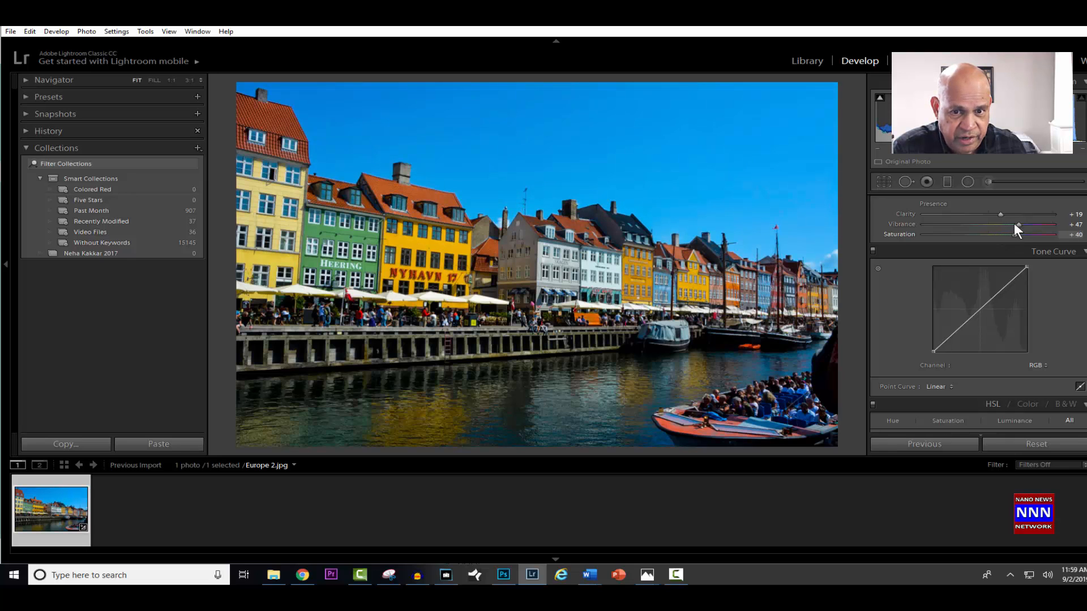
pyautogui.moveTo(1014, 225)
pyautogui.mouseDown()
pyautogui.moveTo(1000, 230)
pyautogui.moveTo(1013, 234)
pyautogui.mouseUp()
pyautogui.click(1011, 236)
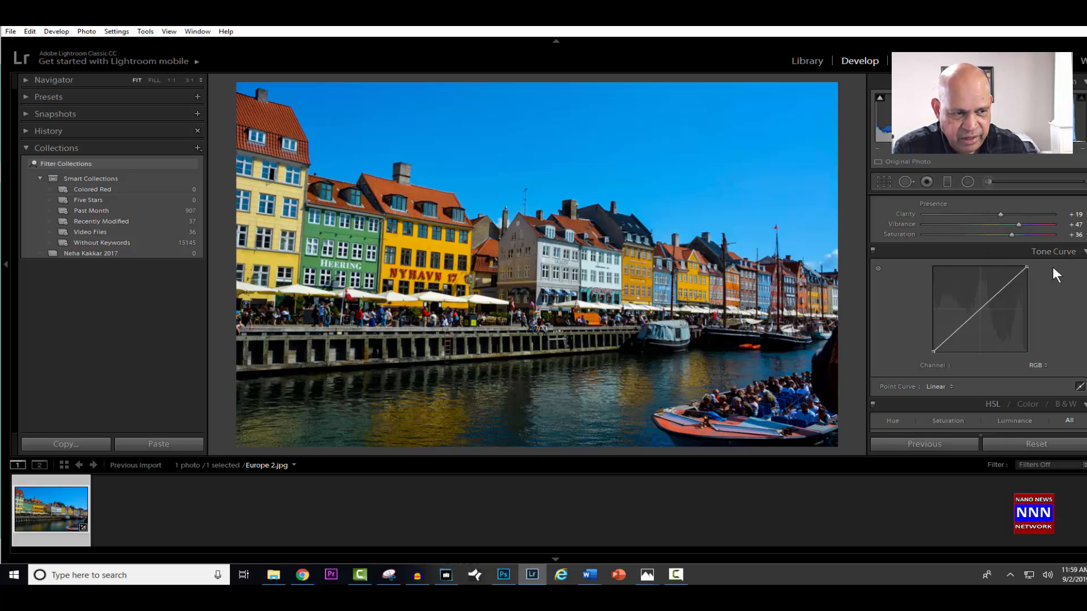
# - Shift the Red hue in the HSL adjustments, trying both directions, and set it to -100
pyautogui.scroll(-3, 1051, 266)
pyautogui.scroll(-5, 978, 312)
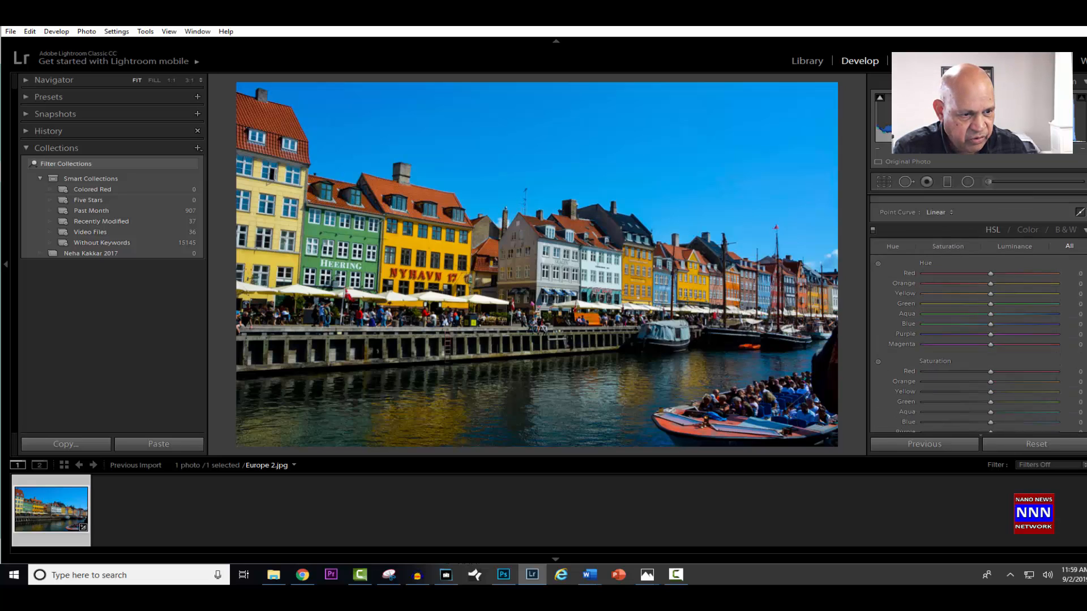
pyautogui.scroll(2, 1084, 254)
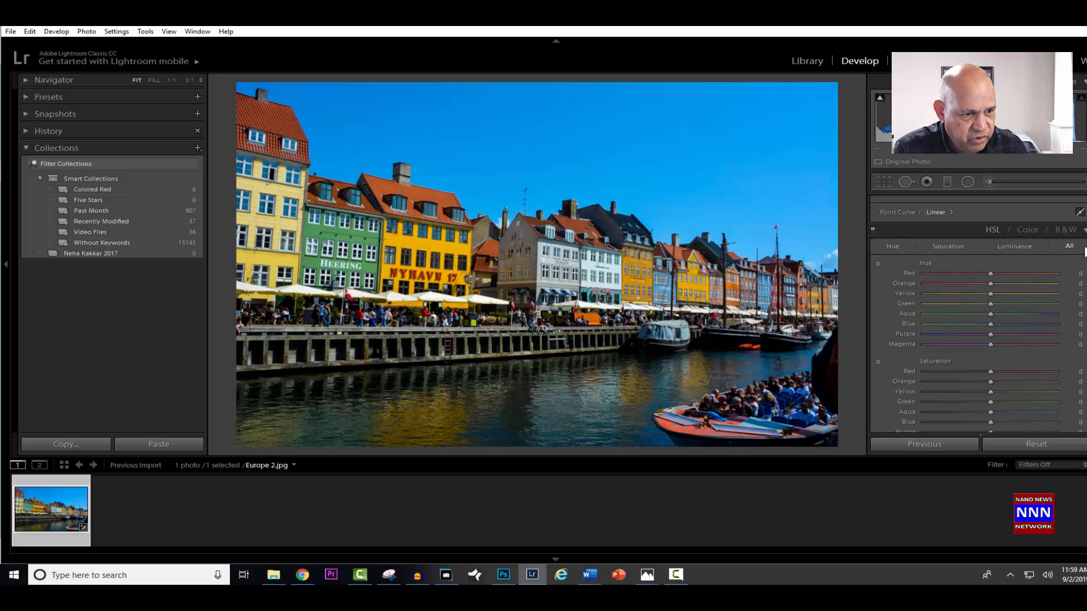
pyautogui.scroll(-1, 1084, 254)
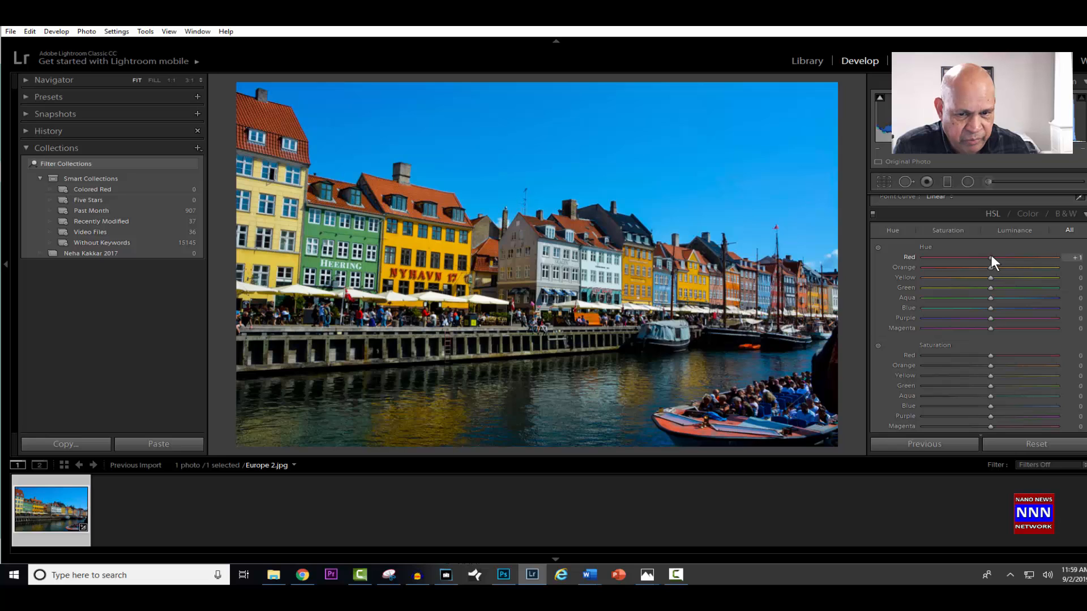
pyautogui.moveTo(990, 256); pyautogui.dragTo(953, 258)
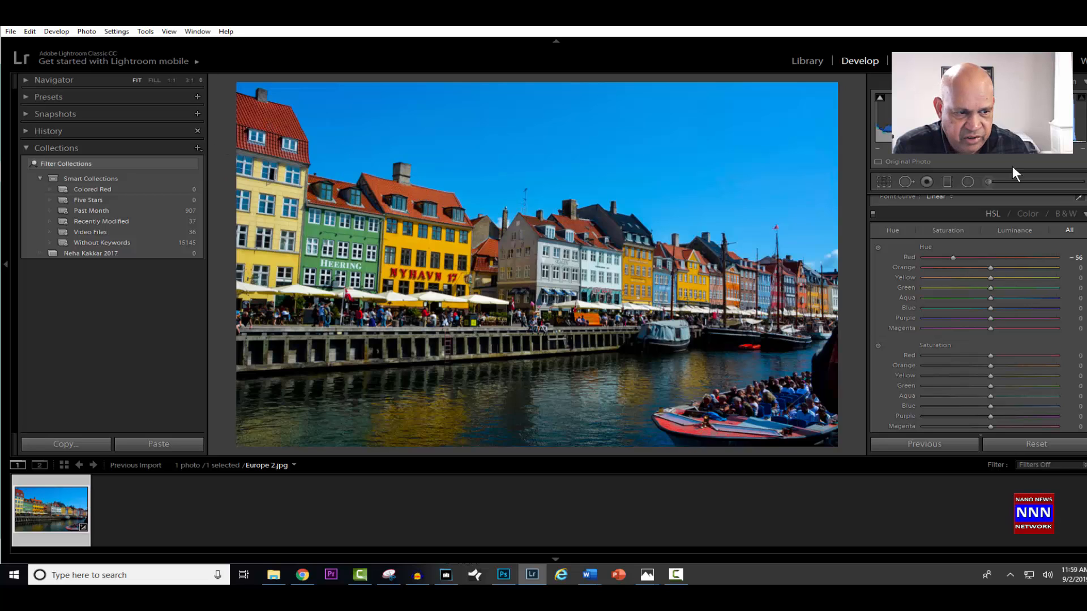
pyautogui.moveTo(953, 257); pyautogui.dragTo(991, 262)
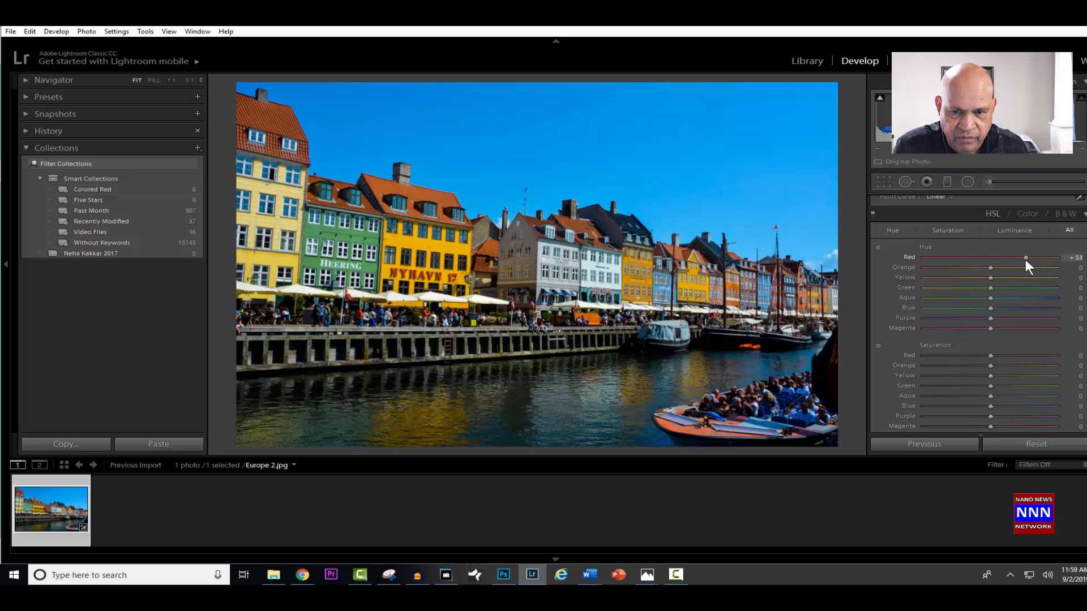
pyautogui.moveTo(972, 265); pyautogui.dragTo(919, 273)
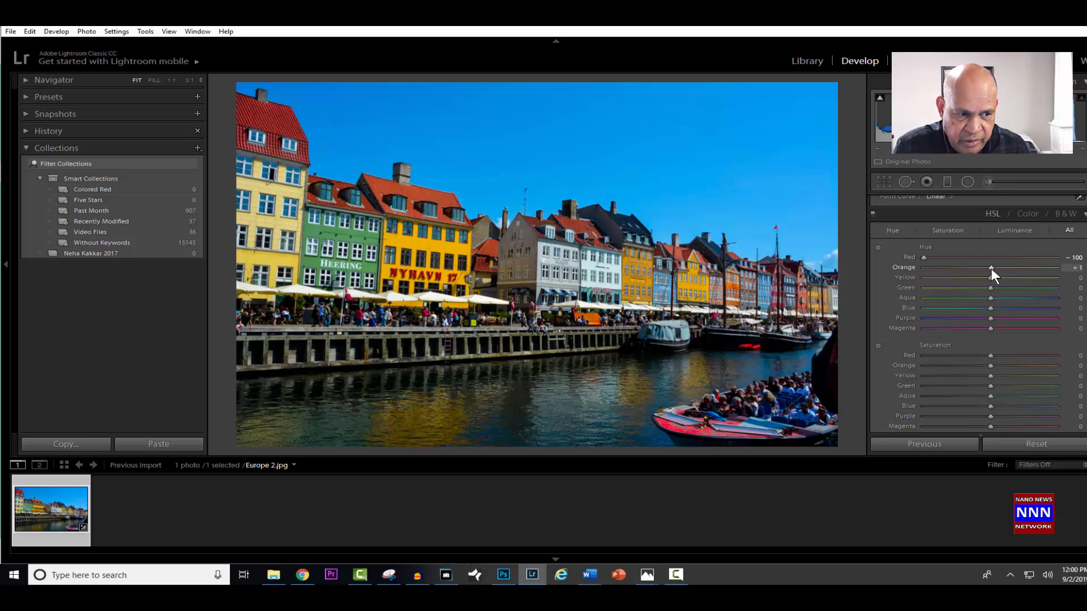
# - Set the HSL Orange hue to -24 and the Yellow hue to +17
pyautogui.moveTo(991, 269); pyautogui.dragTo(968, 281)
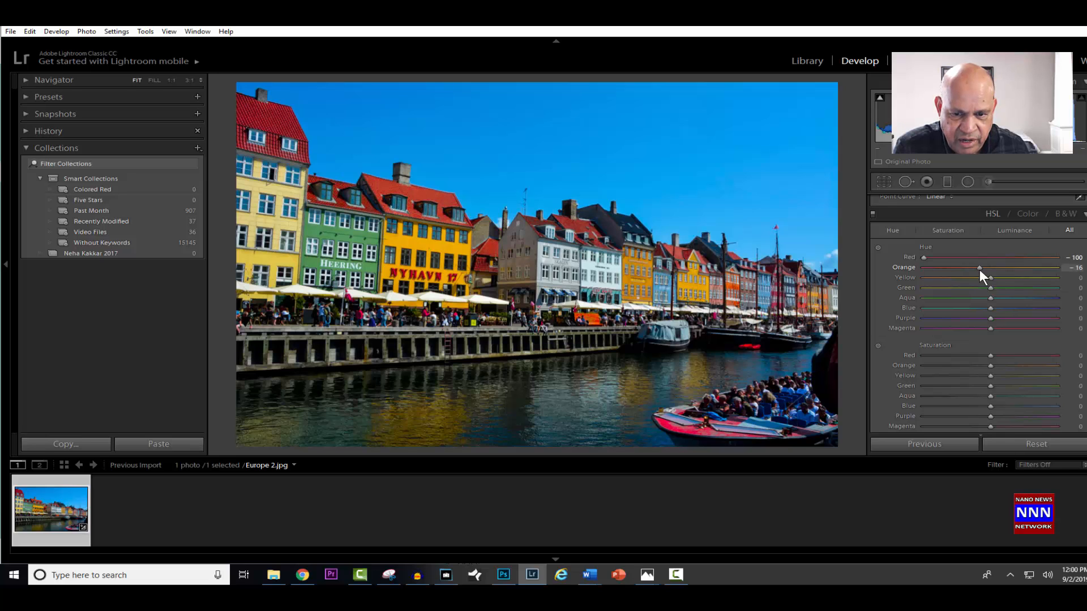
pyautogui.click(979, 268)
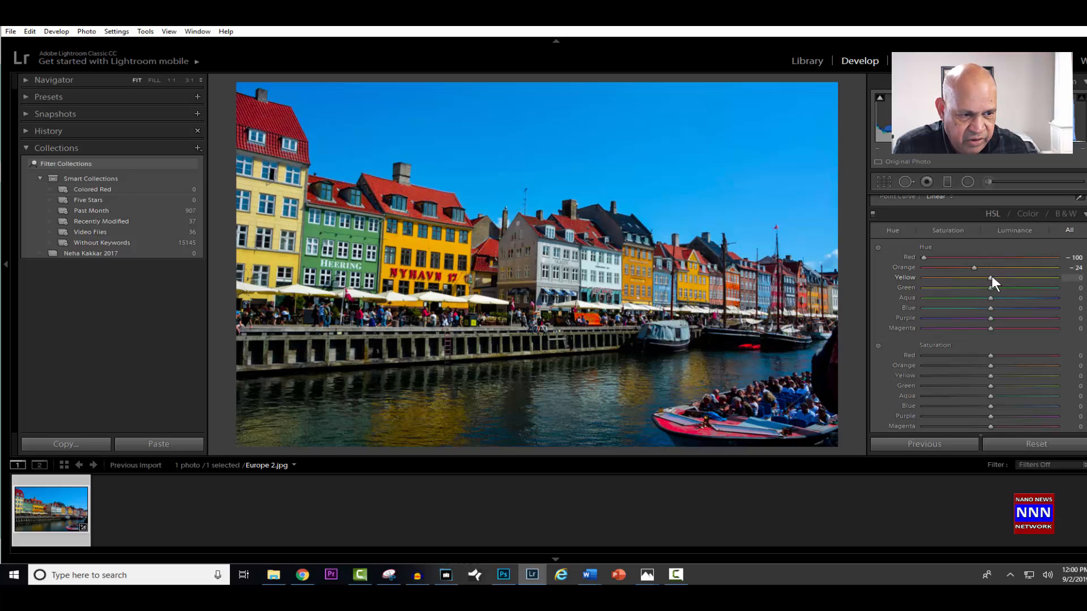
pyautogui.click(1027, 277)
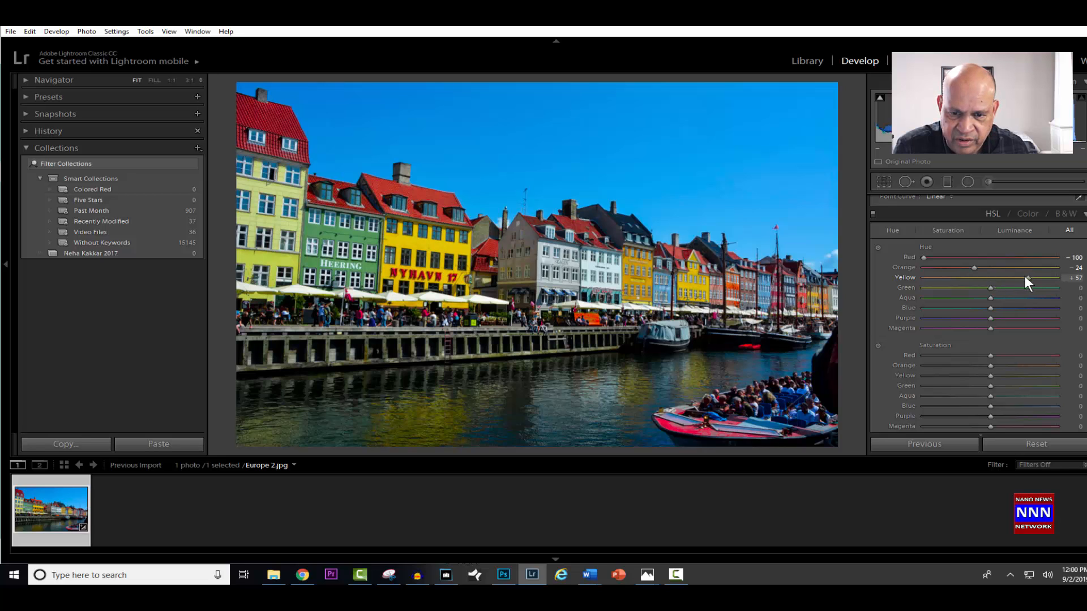
pyautogui.moveTo(1006, 281)
pyautogui.mouseDown()
pyautogui.moveTo(974, 296)
pyautogui.moveTo(1033, 286)
pyautogui.moveTo(997, 280)
pyautogui.mouseUp()
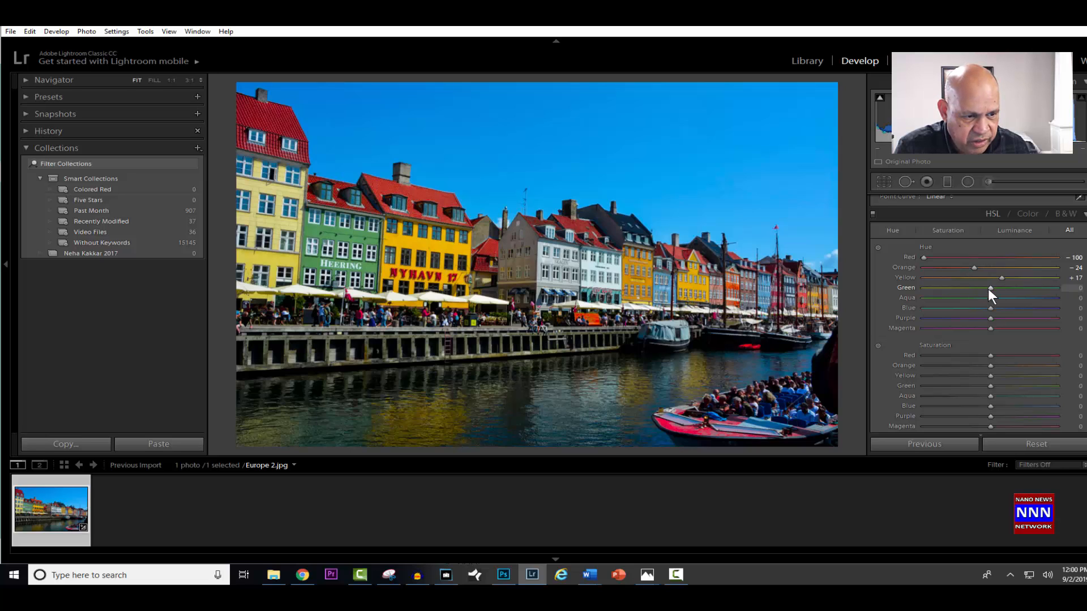
# - Set the remaining HSL hues to Green +62, Aqua +1, Blue +11 and Magenta +2, with Purple kept at 0
pyautogui.moveTo(991, 287); pyautogui.dragTo(1031, 286)
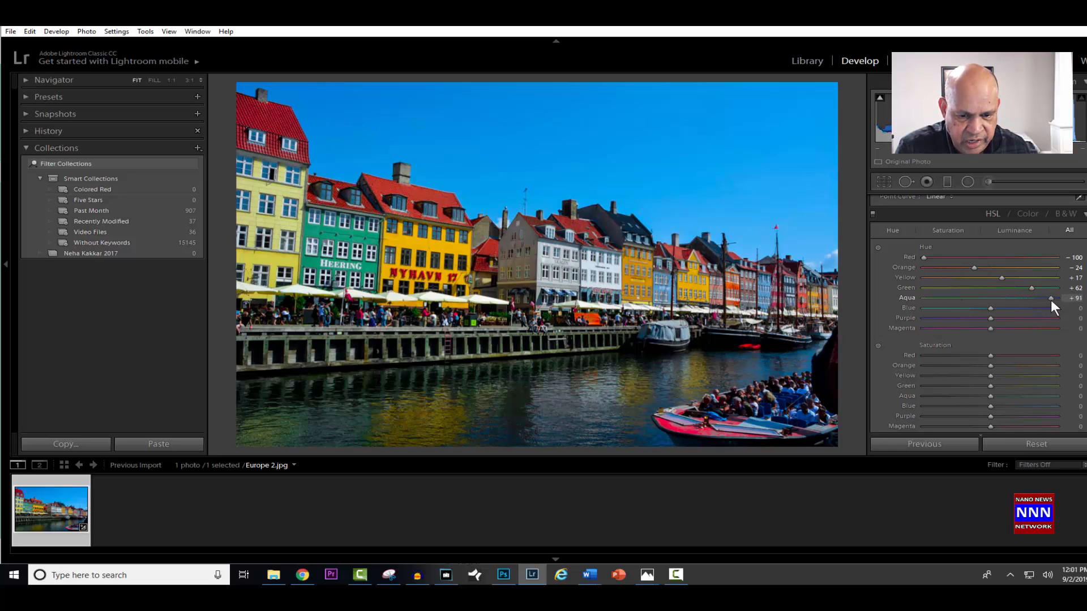
pyautogui.moveTo(950, 334); pyautogui.dragTo(969, 332)
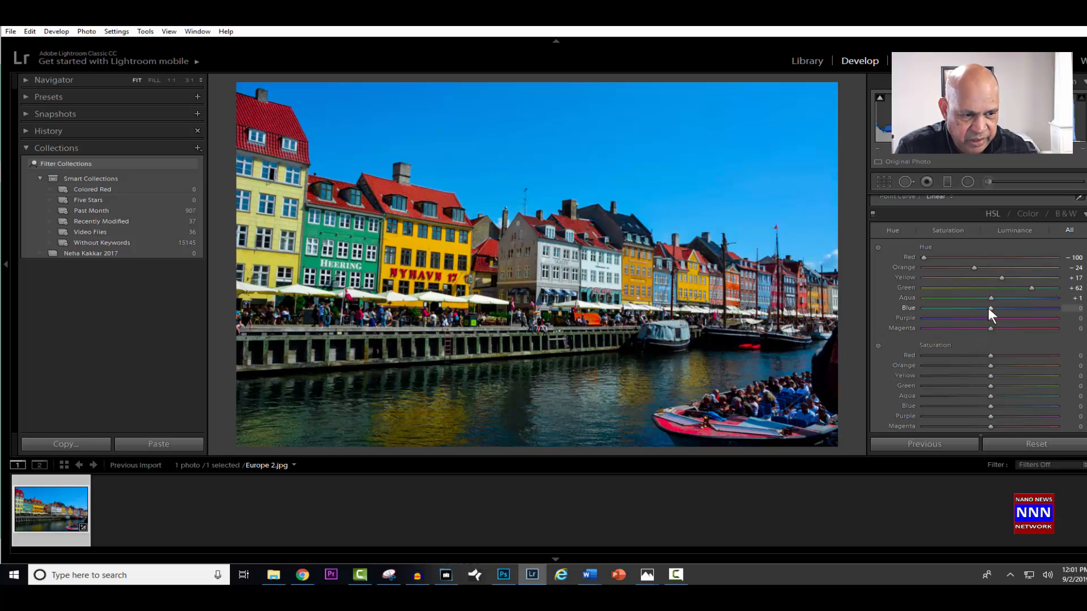
pyautogui.moveTo(990, 307)
pyautogui.mouseDown()
pyautogui.moveTo(1010, 304)
pyautogui.moveTo(950, 320)
pyautogui.moveTo(998, 308)
pyautogui.mouseUp()
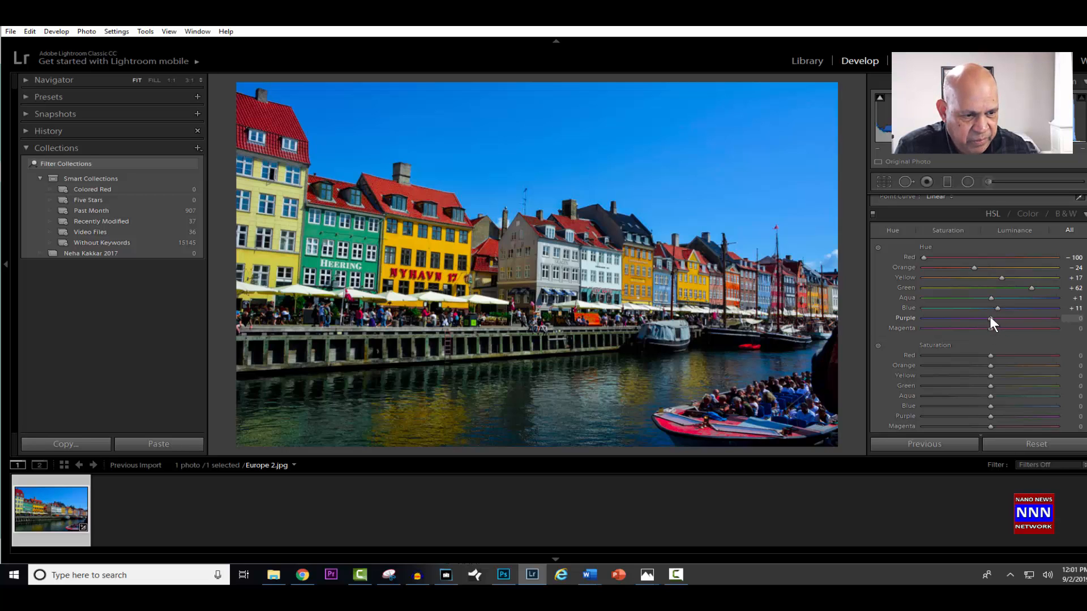
pyautogui.moveTo(989, 319)
pyautogui.mouseDown()
pyautogui.moveTo(959, 328)
pyautogui.moveTo(1023, 318)
pyautogui.moveTo(969, 337)
pyautogui.moveTo(1004, 324)
pyautogui.moveTo(956, 328)
pyautogui.moveTo(993, 335)
pyautogui.mouseUp()
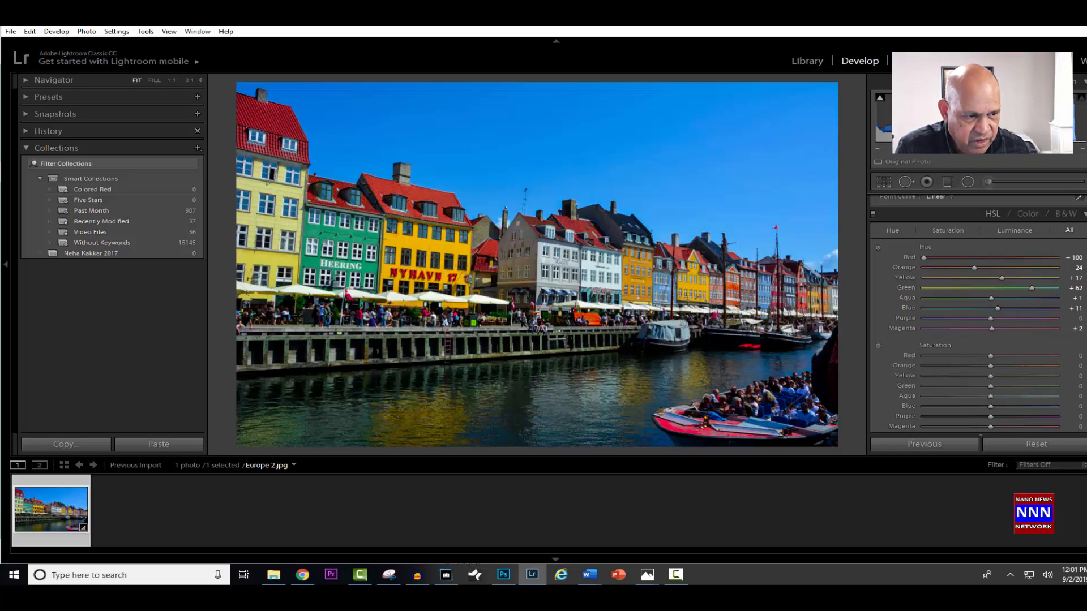
# - Adjust the Red saturation in the HSL settings, trying a strong reduction first, and set it to +67
pyautogui.scroll(-2, 978, 316)
pyautogui.scroll(-6, 977, 314)
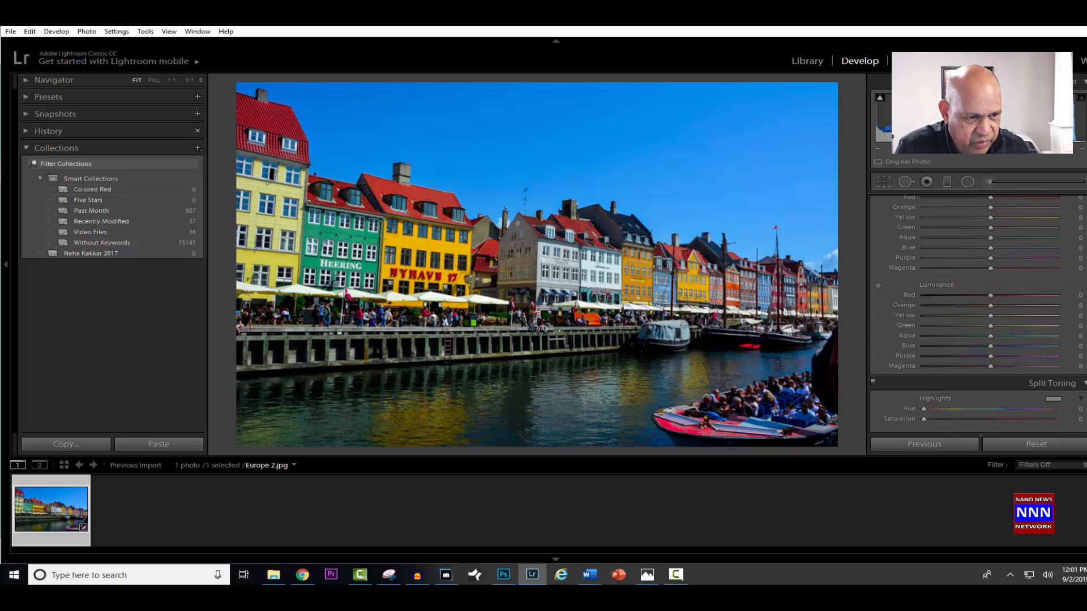
pyautogui.scroll(-1, 1062, 306)
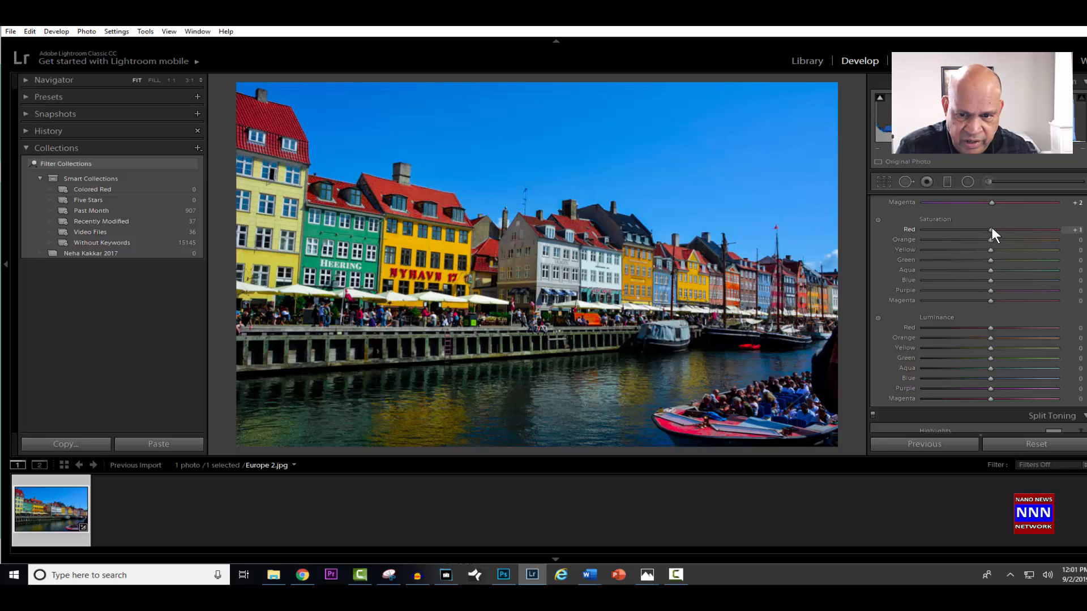
pyautogui.moveTo(990, 228); pyautogui.dragTo(932, 232)
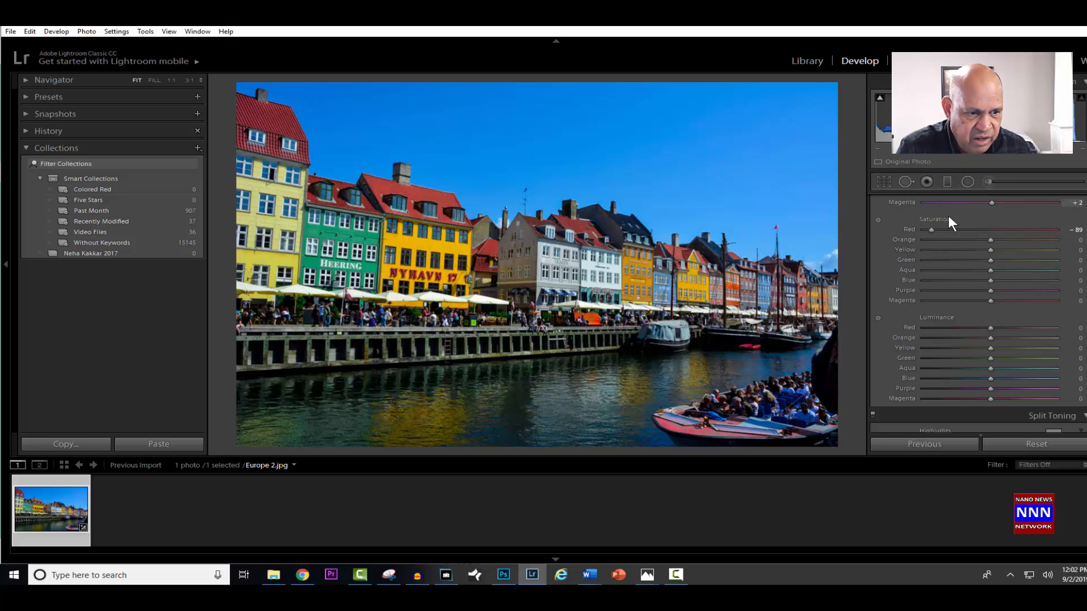
pyautogui.moveTo(931, 229); pyautogui.dragTo(1033, 232)
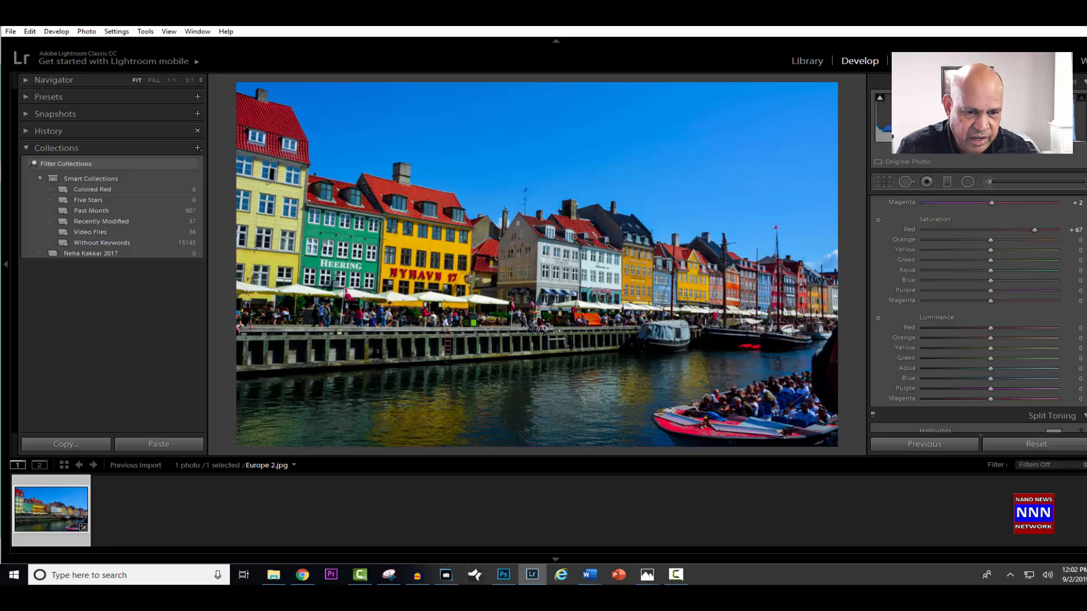
# - Set the HSL saturation to Orange +43, Yellow +52 and Blue +65, with Magenta returned to 0
pyautogui.moveTo(988, 241); pyautogui.dragTo(1017, 234)
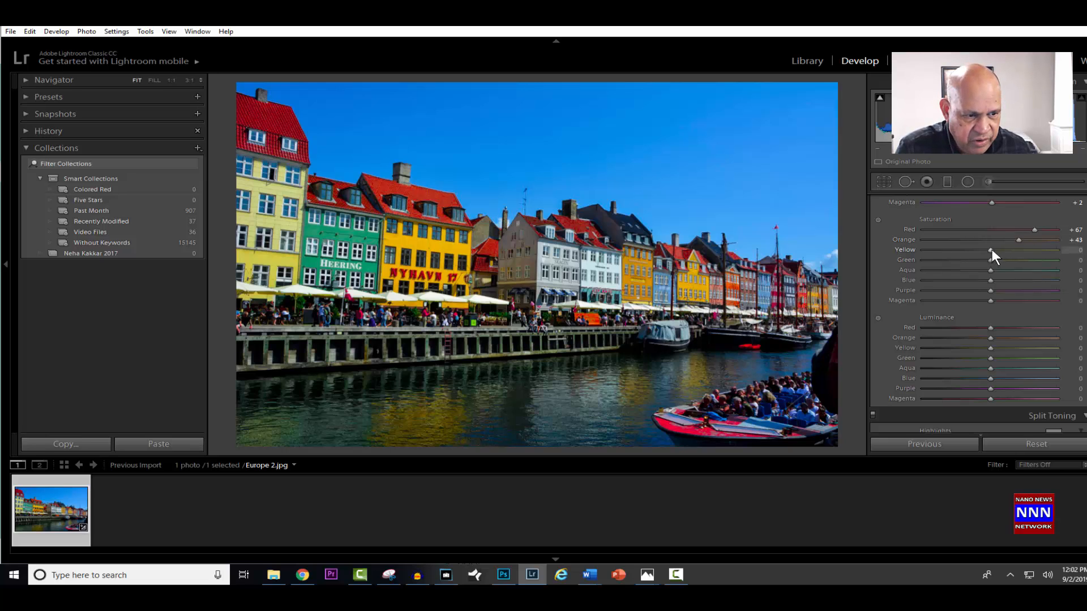
pyautogui.moveTo(991, 249); pyautogui.dragTo(1014, 247)
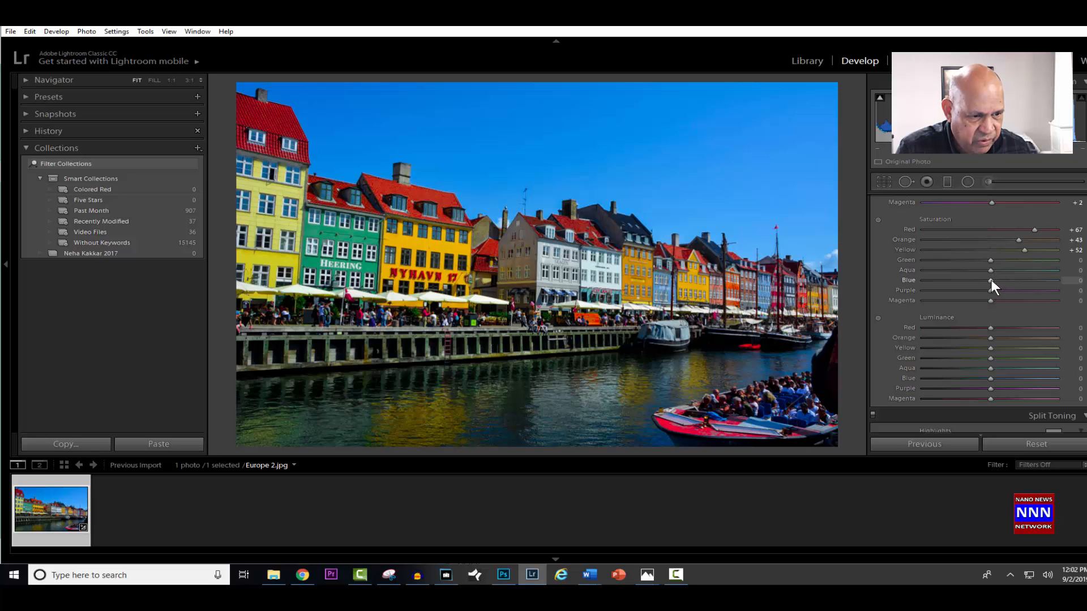
pyautogui.moveTo(990, 279); pyautogui.dragTo(1036, 274)
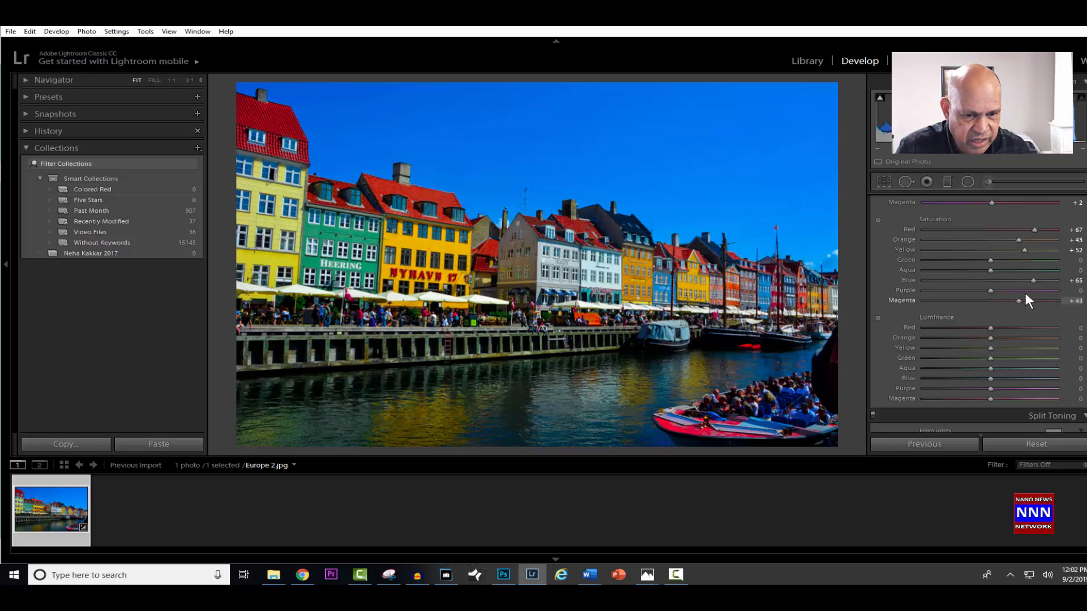
pyautogui.moveTo(1011, 300); pyautogui.dragTo(991, 307)
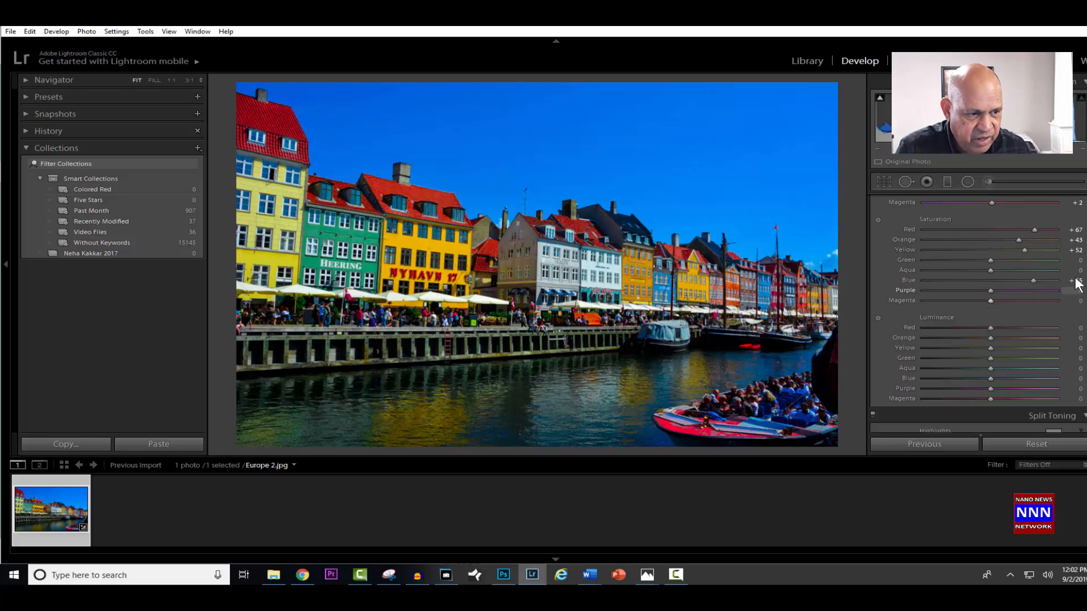
# - Raise the Red luminance in the HSL settings to +46
pyautogui.scroll(-3, 1074, 283)
pyautogui.scroll(2, 997, 278)
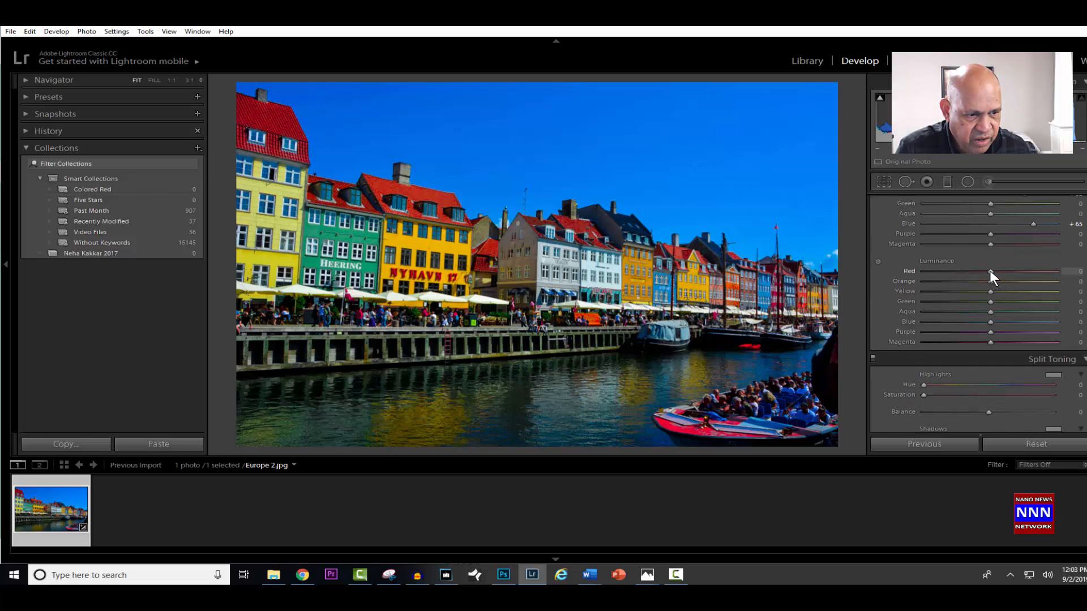
pyautogui.moveTo(990, 272); pyautogui.dragTo(1012, 270)
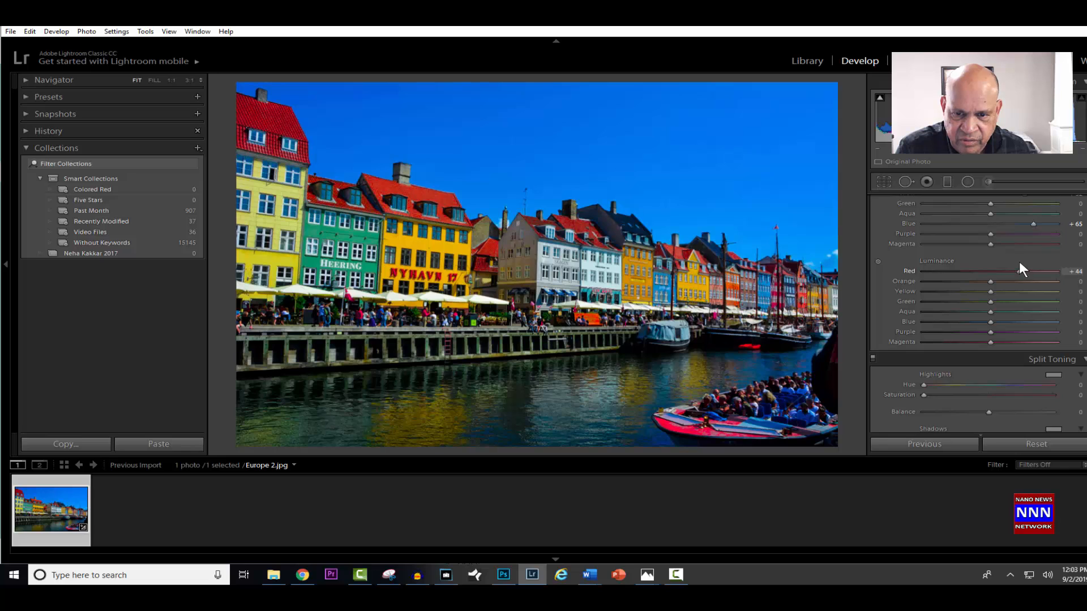
pyautogui.doubleClick(1018, 270)
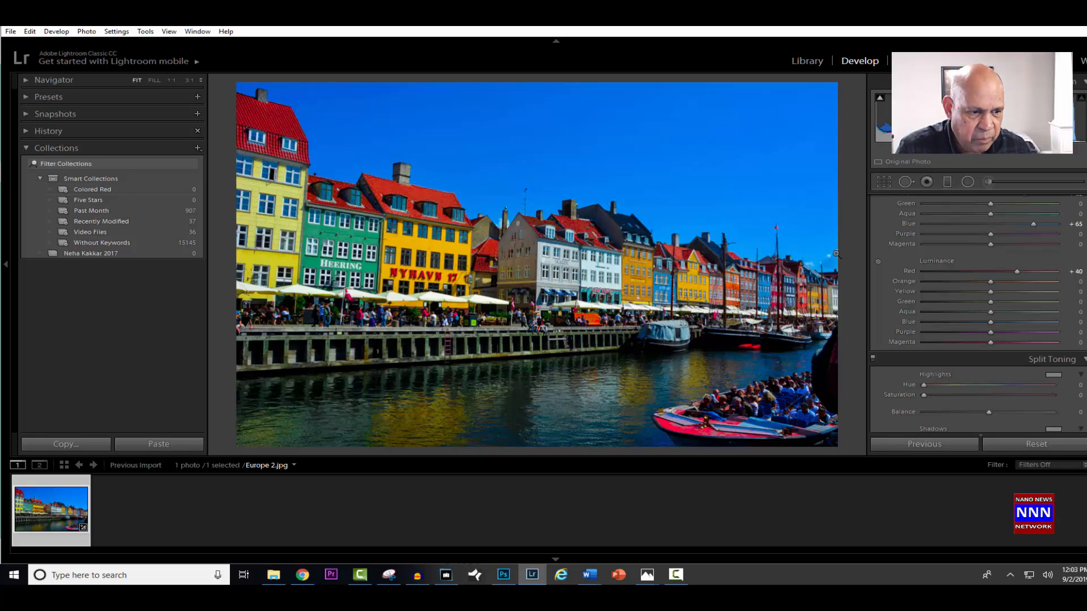
pyautogui.moveTo(1016, 271)
pyautogui.mouseDown()
pyautogui.moveTo(987, 282)
pyautogui.moveTo(1003, 284)
pyautogui.mouseUp()
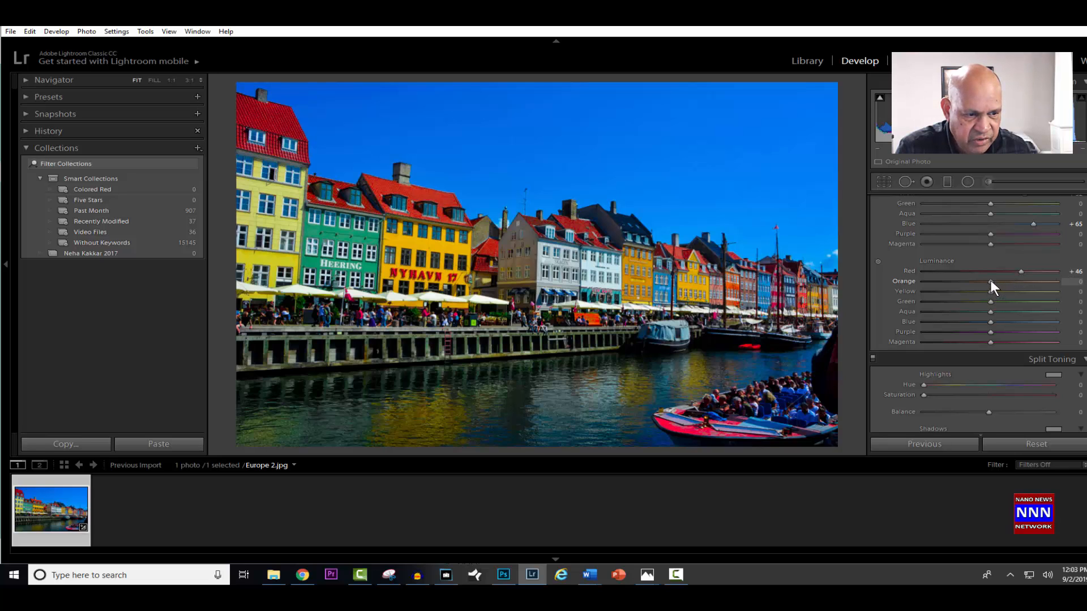
# - Set the HSL luminance to Orange +57, Yellow +67 and Blue +31
pyautogui.moveTo(991, 281); pyautogui.dragTo(1024, 281)
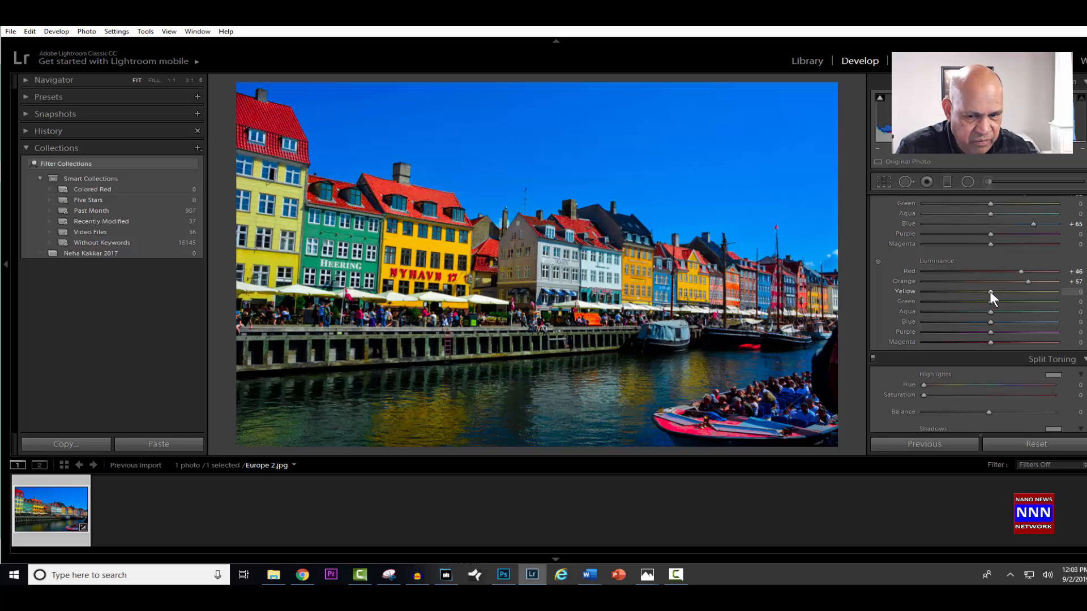
pyautogui.moveTo(995, 291); pyautogui.dragTo(1034, 291)
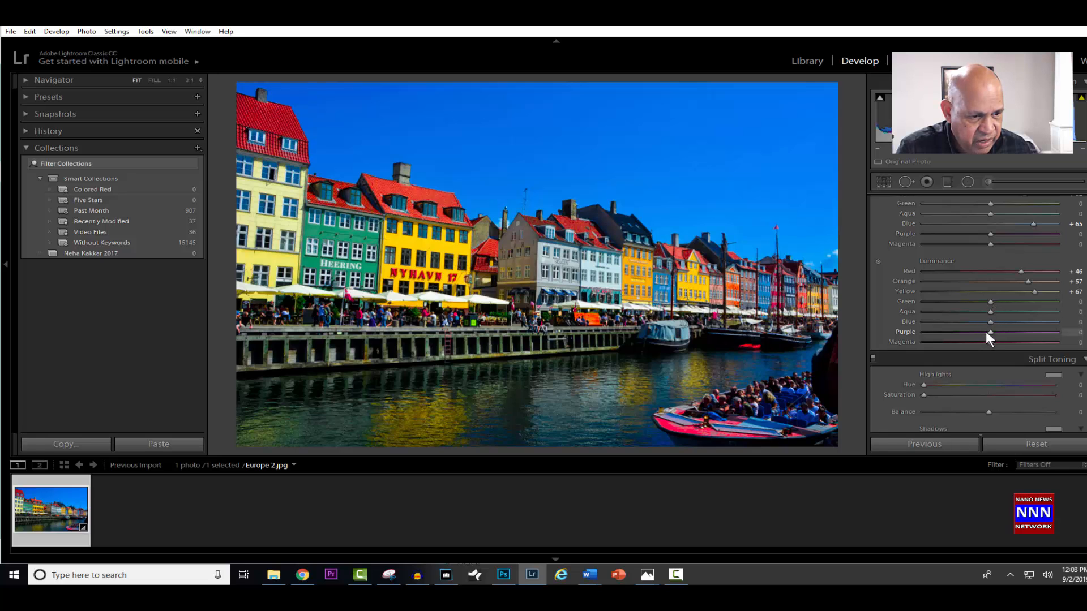
pyautogui.moveTo(993, 321); pyautogui.dragTo(1010, 313)
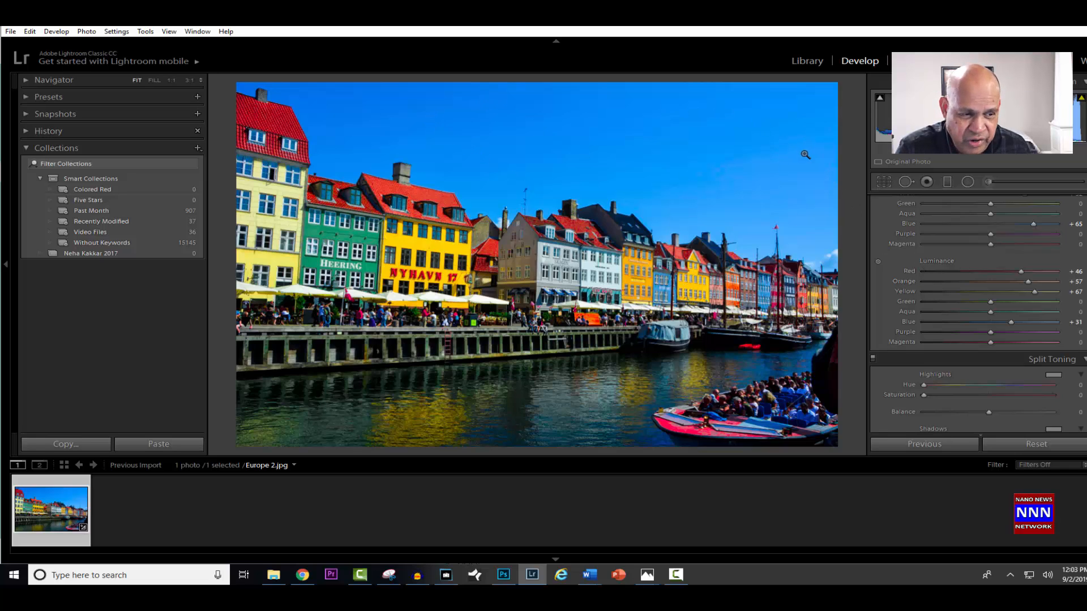
# - Set the Split Toning highlights hue to 111
pyautogui.scroll(-3, 978, 311)
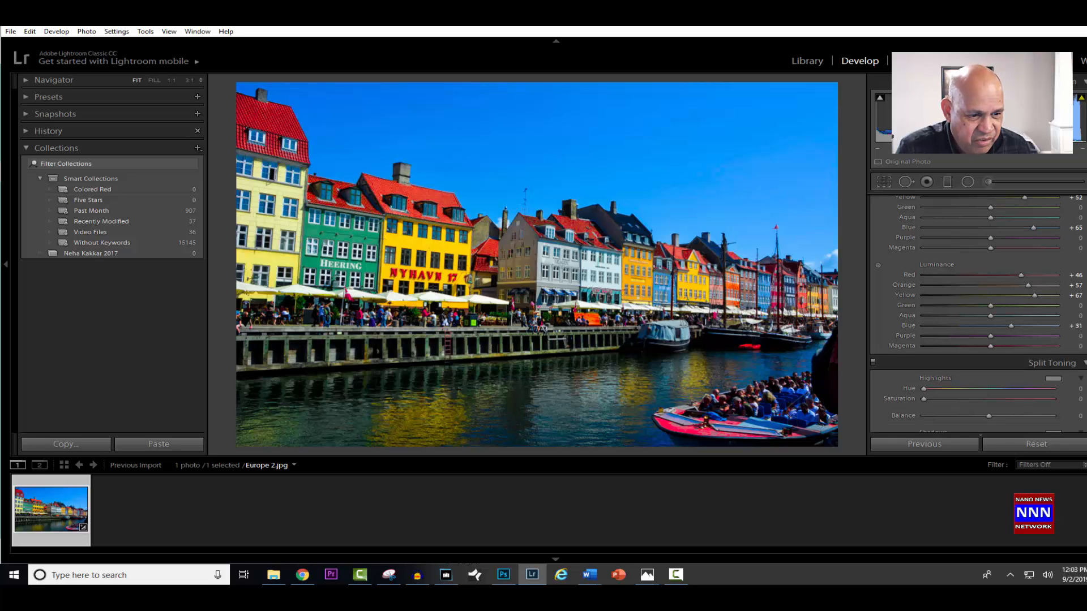
pyautogui.scroll(-2, 1080, 294)
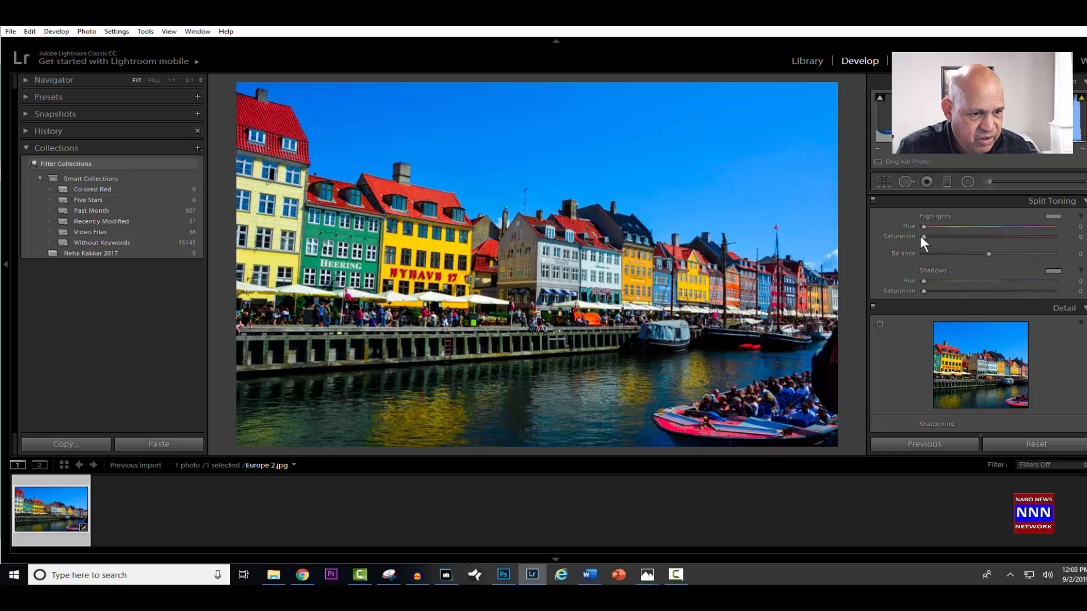
pyautogui.moveTo(925, 228); pyautogui.dragTo(964, 228)
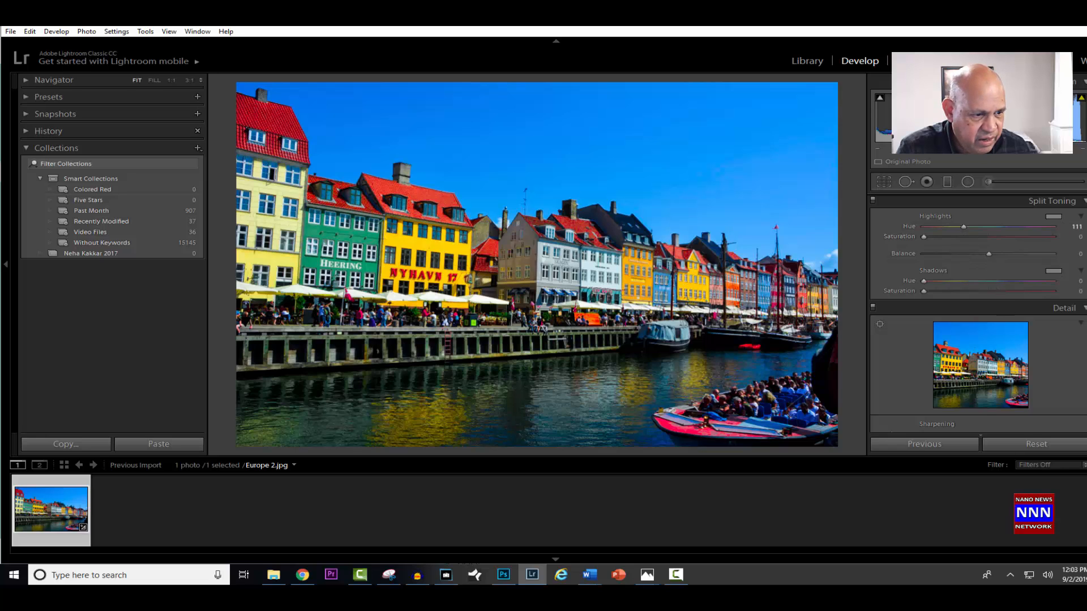
# - Sharpen the photo with a Sharpening Amount of 66
pyautogui.scroll(-2, 978, 316)
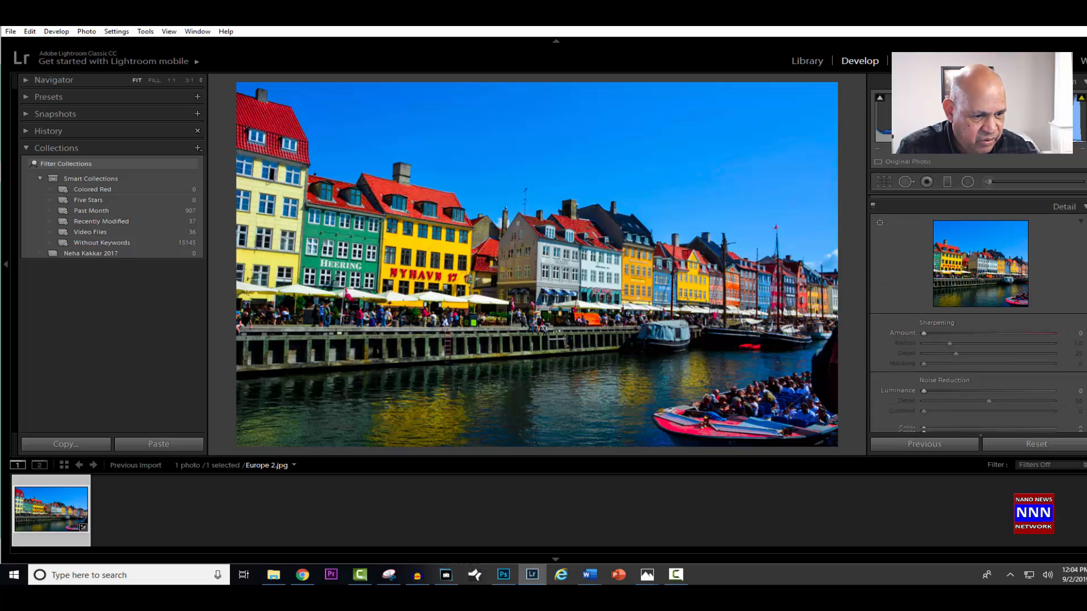
pyautogui.scroll(-1, 978, 315)
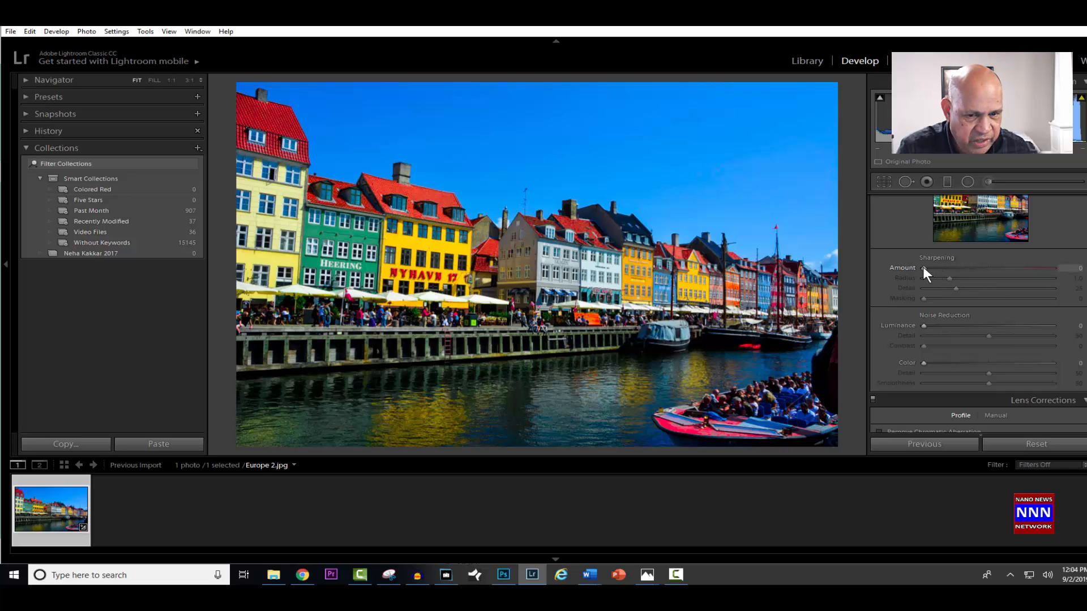
pyautogui.moveTo(924, 268); pyautogui.dragTo(1017, 269)
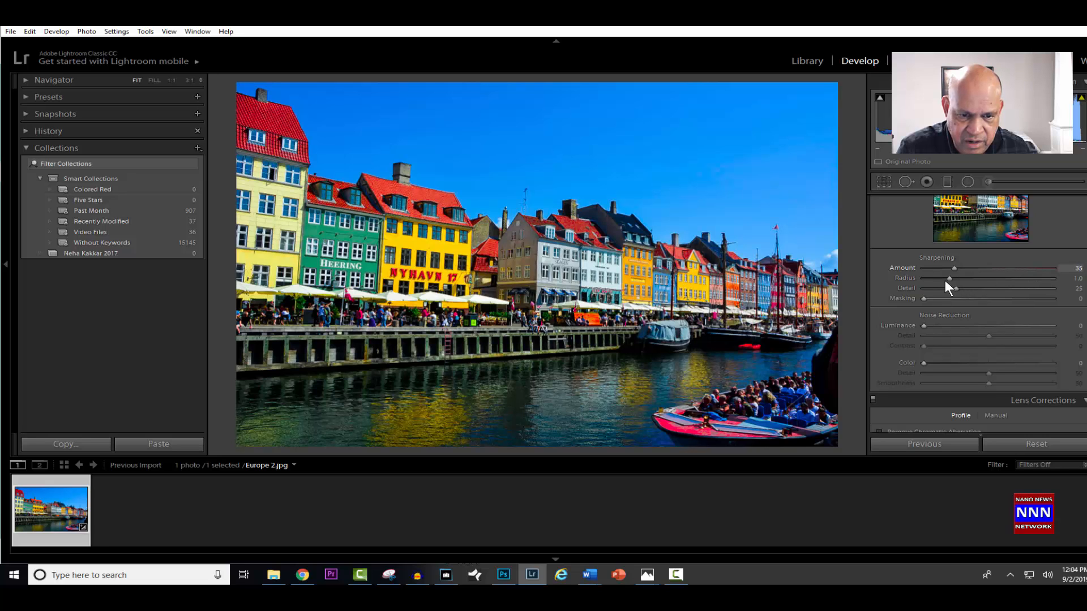
pyautogui.moveTo(945, 281); pyautogui.dragTo(980, 283)
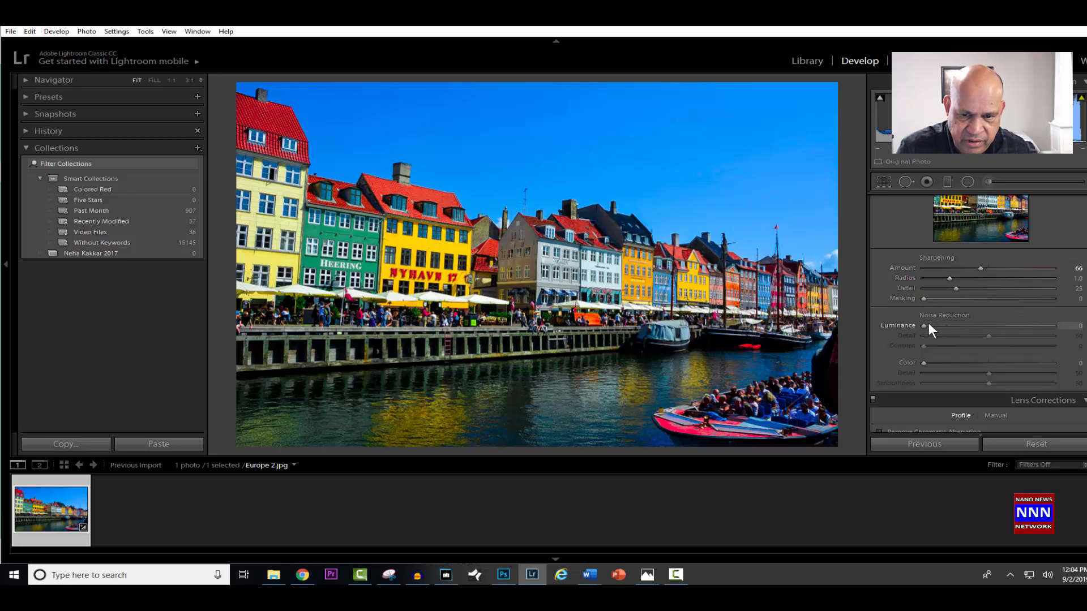
# - Set the Noise Reduction Luminance to 57
pyautogui.moveTo(924, 326)
pyautogui.mouseDown()
pyautogui.moveTo(1020, 323)
pyautogui.moveTo(928, 340)
pyautogui.mouseUp()
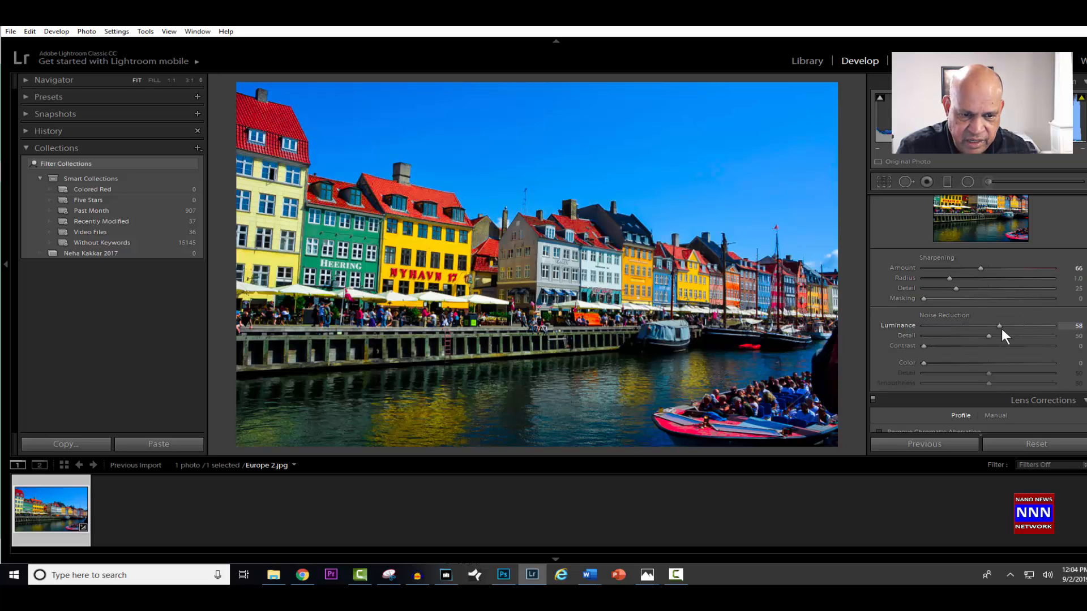
pyautogui.moveTo(1000, 327); pyautogui.dragTo(1028, 327)
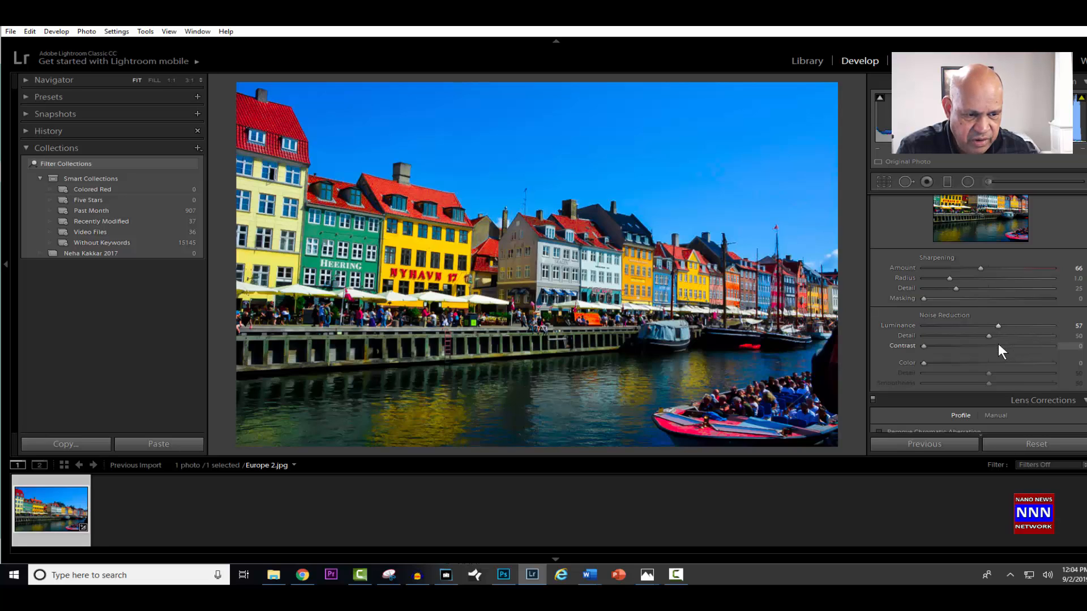
pyautogui.scroll(-15, 1080, 382)
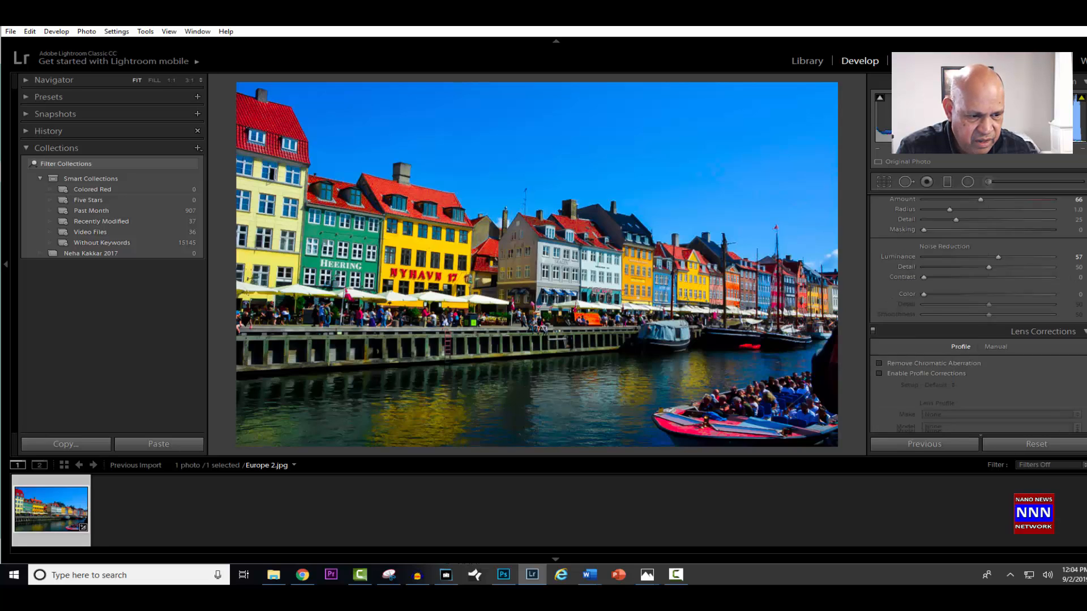
pyautogui.scroll(-10, 1080, 382)
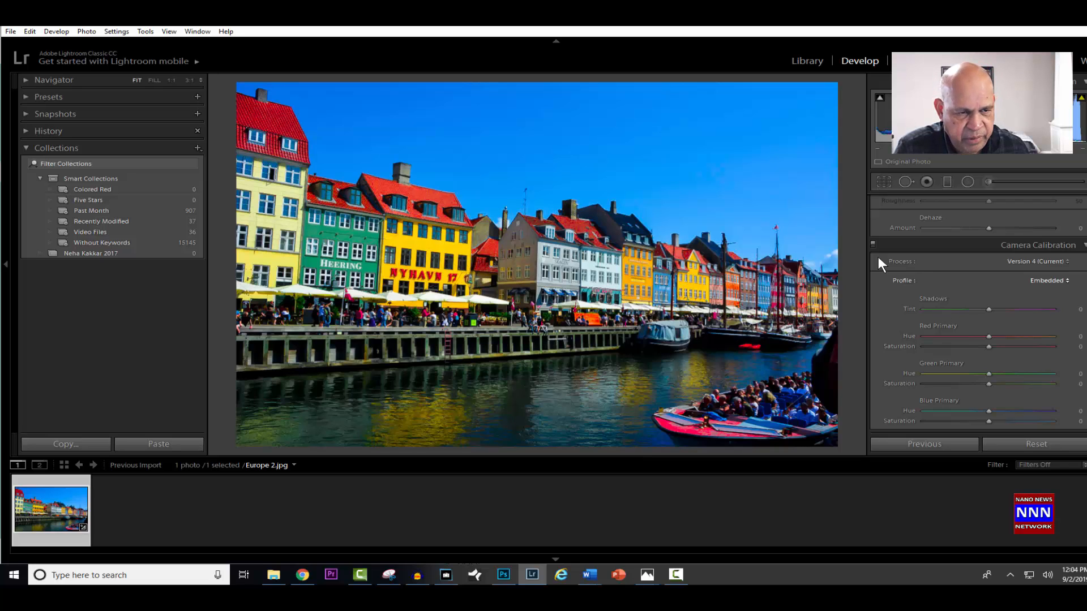
# - Export the edited photo from the Library to the LR touches folder on the hard drive, with the custom name LR TU
pyautogui.click(805, 60)
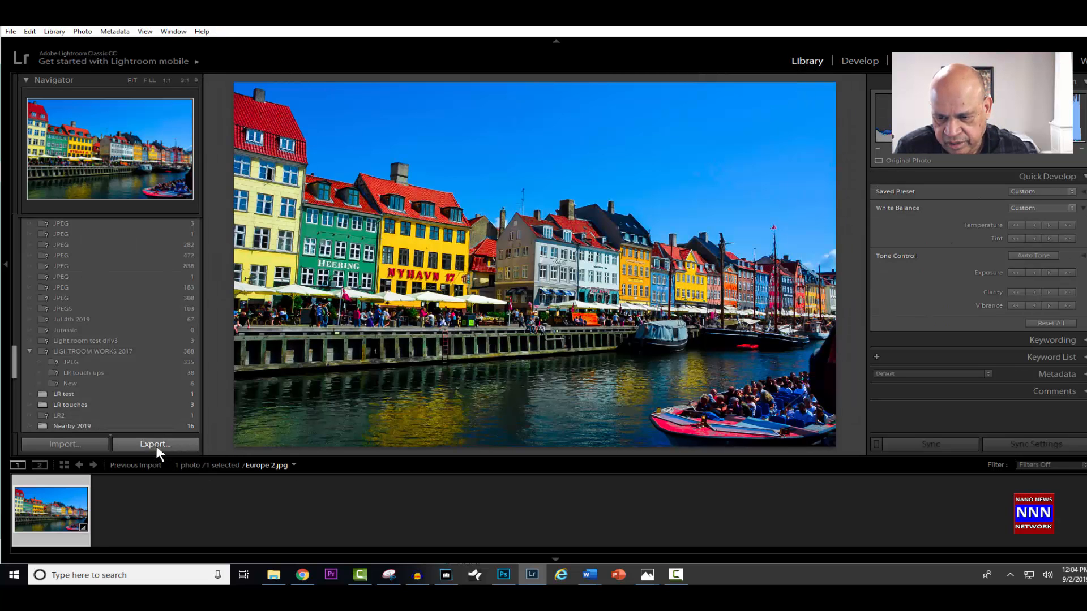
pyautogui.click(151, 443)
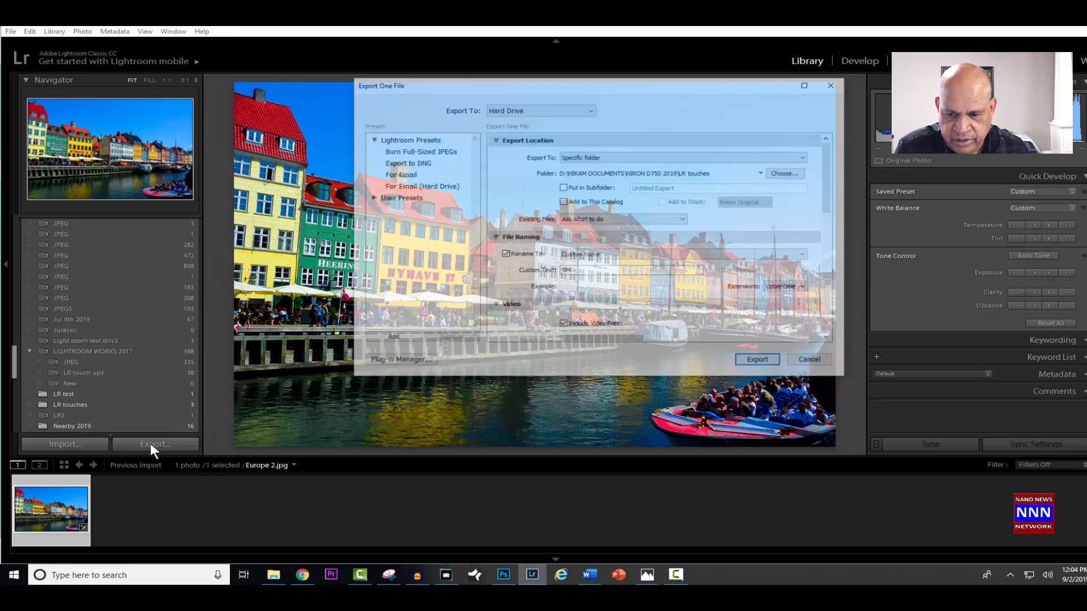
pyautogui.doubleClick(565, 271)
pyautogui.write('L')
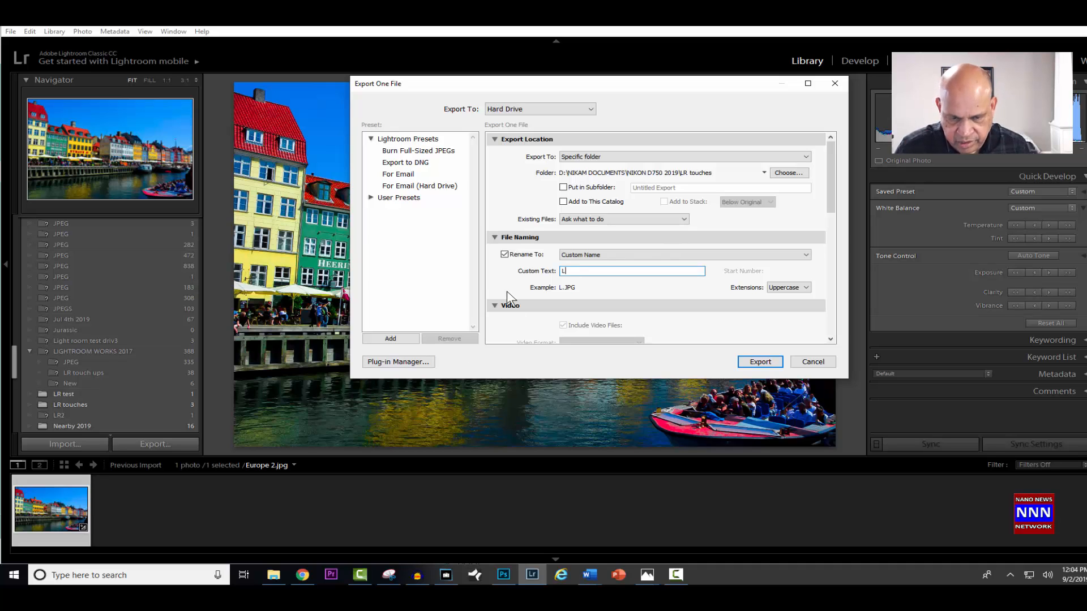
pyautogui.write('R tu')
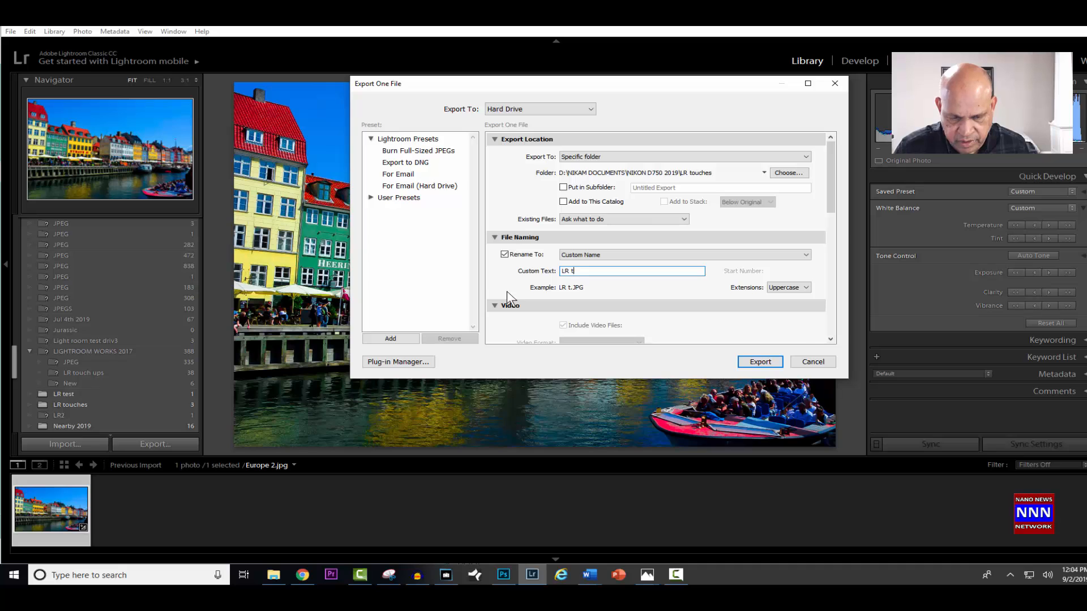
pyautogui.press('BackSpace')
pyautogui.write('U')
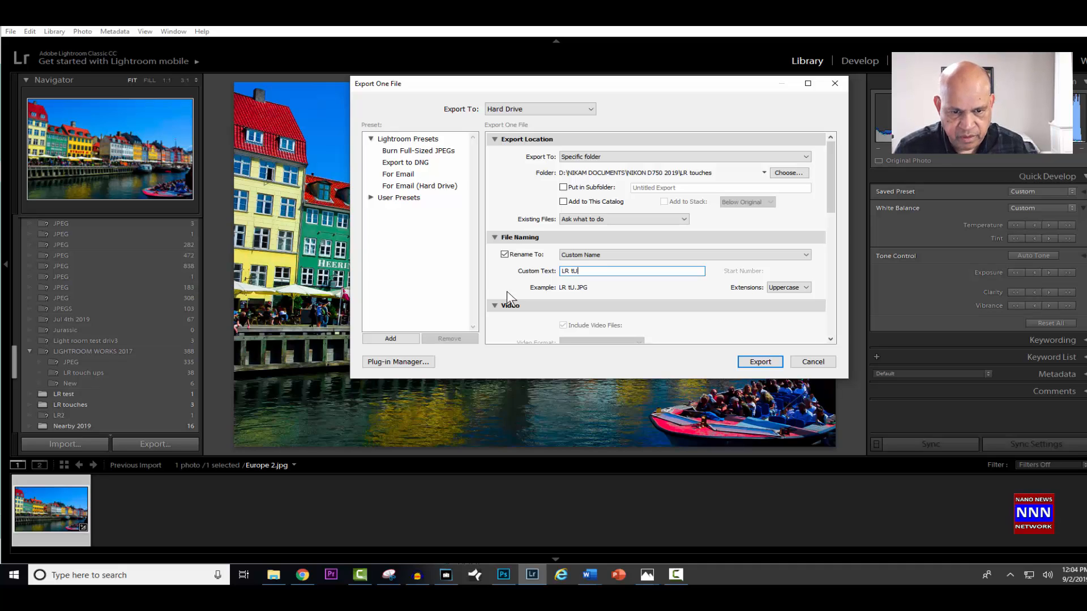
pyautogui.press('BackSpace')
pyautogui.press('BackSpace')
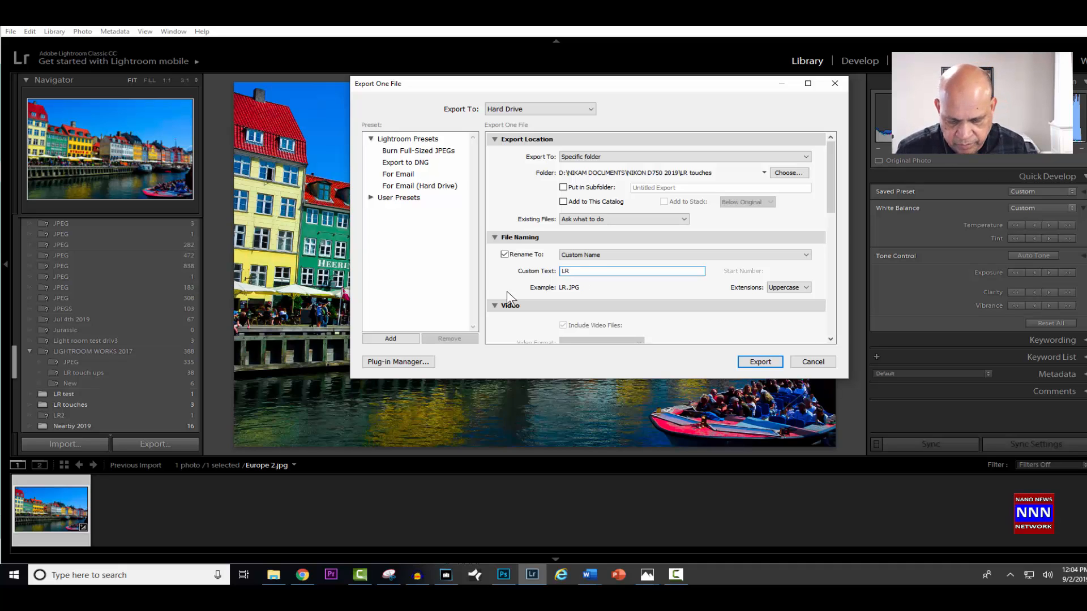
pyautogui.write('TU')
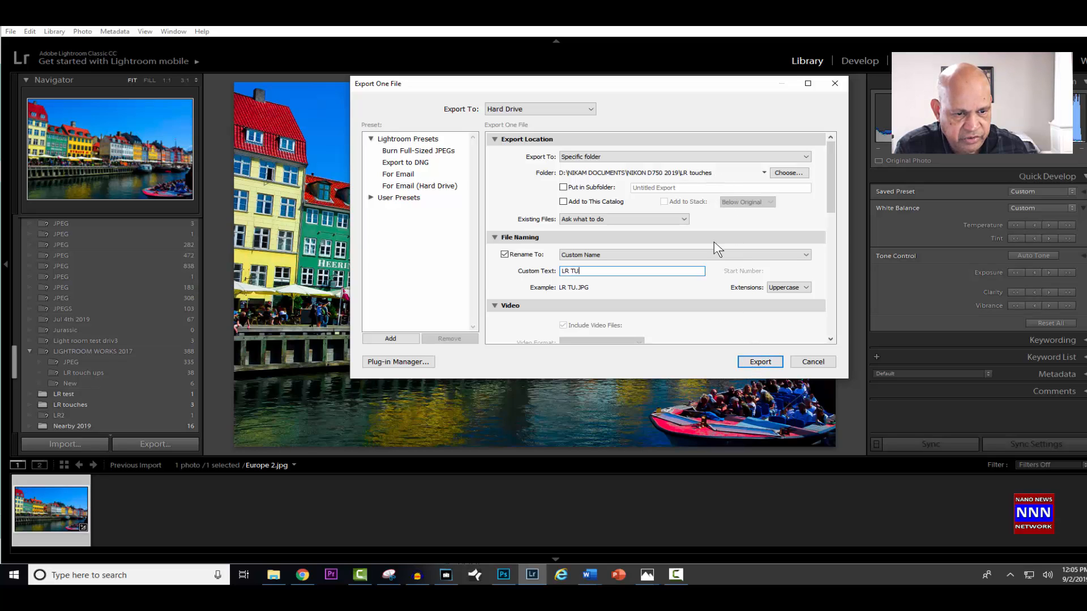
pyautogui.click(751, 364)
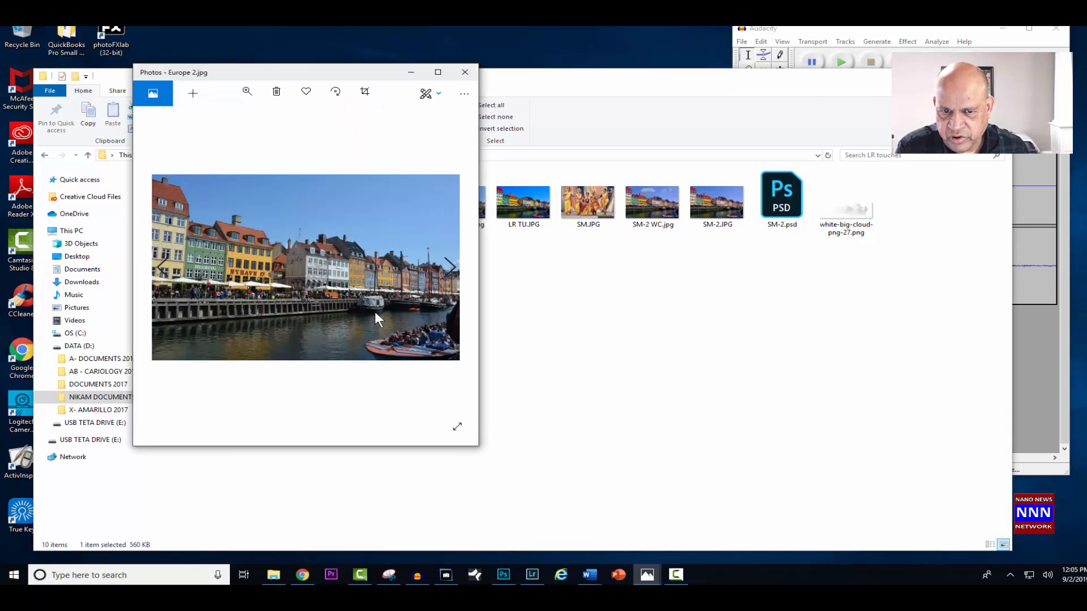
# - Open the exported LR TU.JPG from the LR touches folder in Photos to view the result
pyautogui.doubleClick(532, 204)
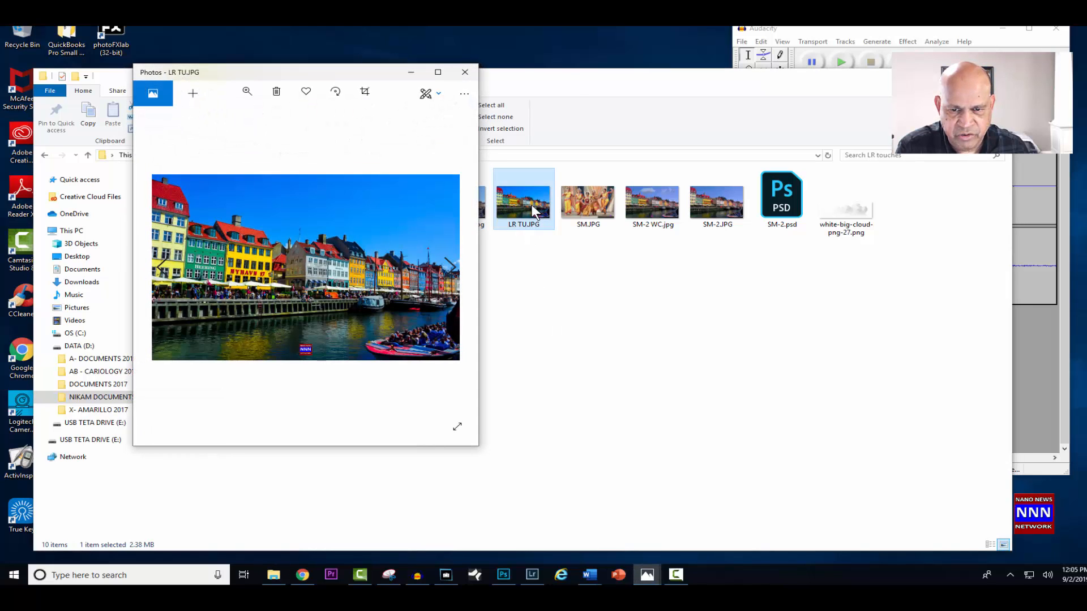
# - Compare LR TU.JPG with the original Europe 2.jpg side by side in Photos, and minimize both image windows
pyautogui.moveTo(280, 74); pyautogui.dragTo(638, 78)
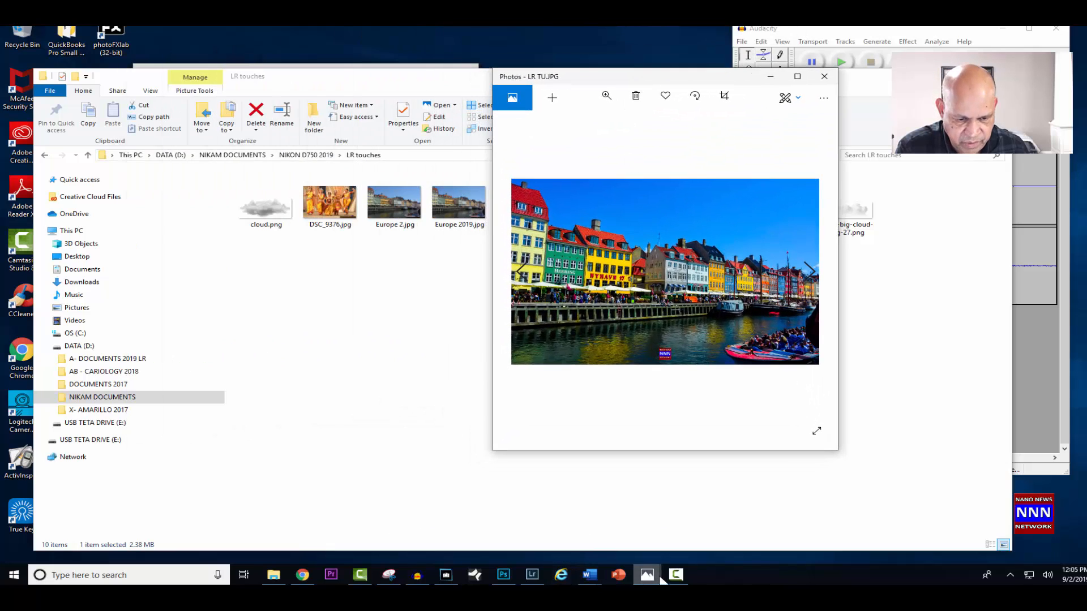
pyautogui.moveTo(647, 573)
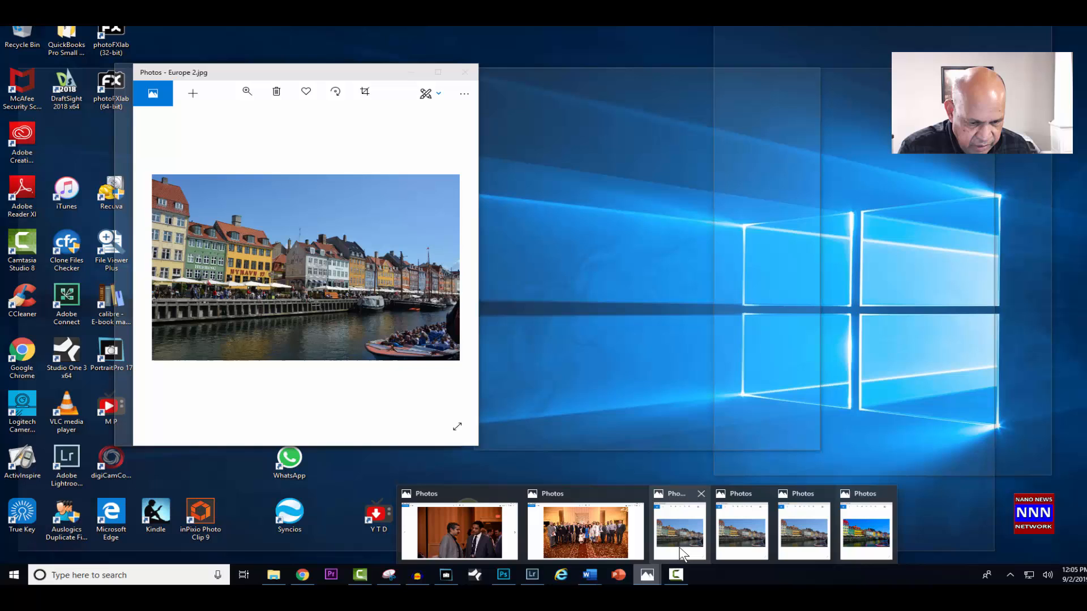
pyautogui.click(679, 548)
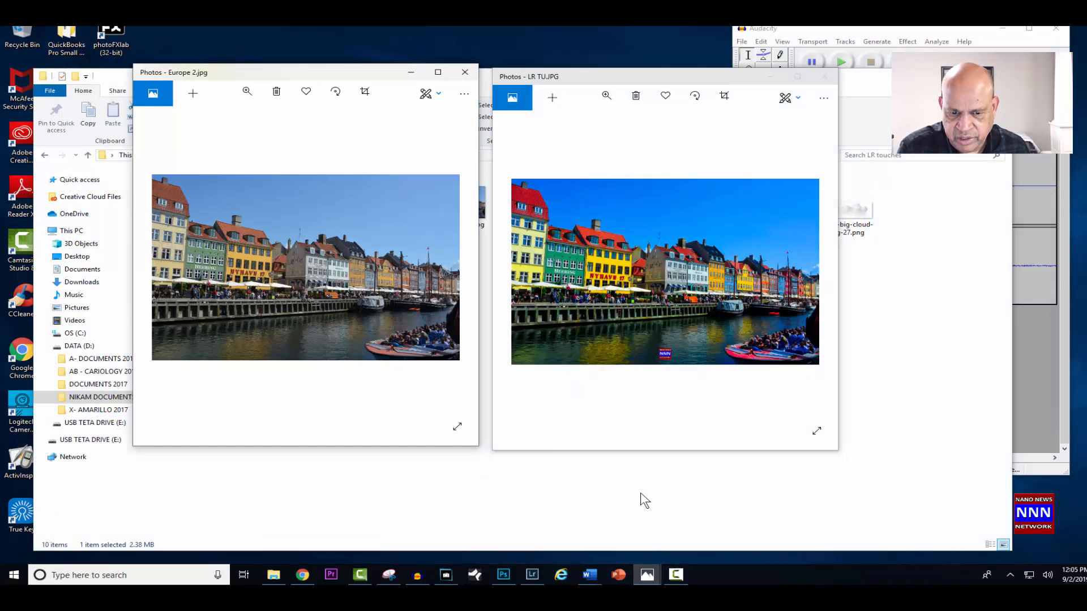
pyautogui.moveTo(687, 71); pyautogui.dragTo(672, 65)
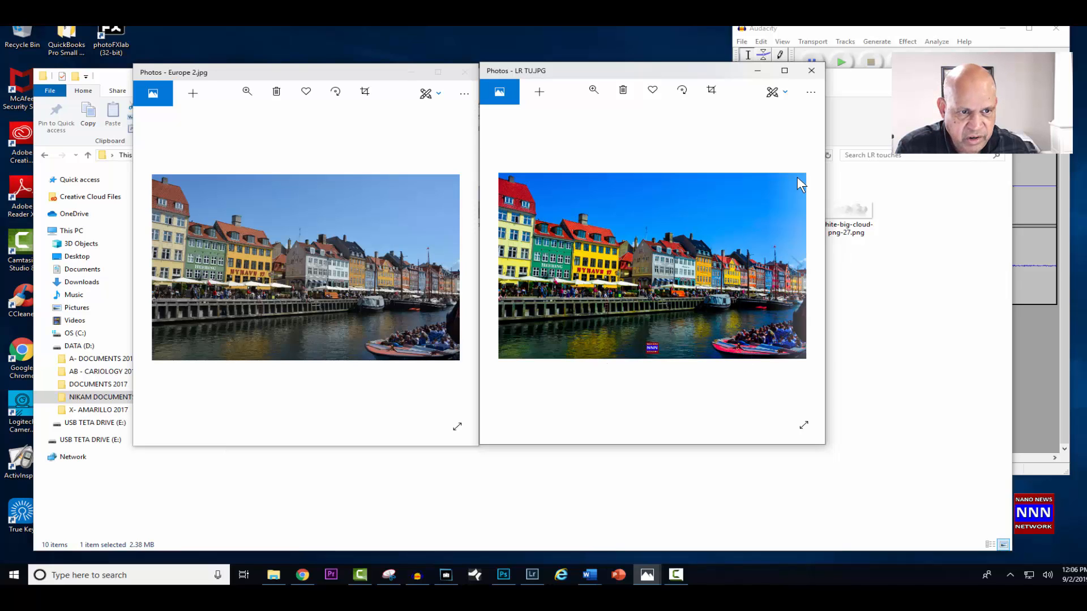
pyautogui.click(757, 72)
pyautogui.click(412, 73)
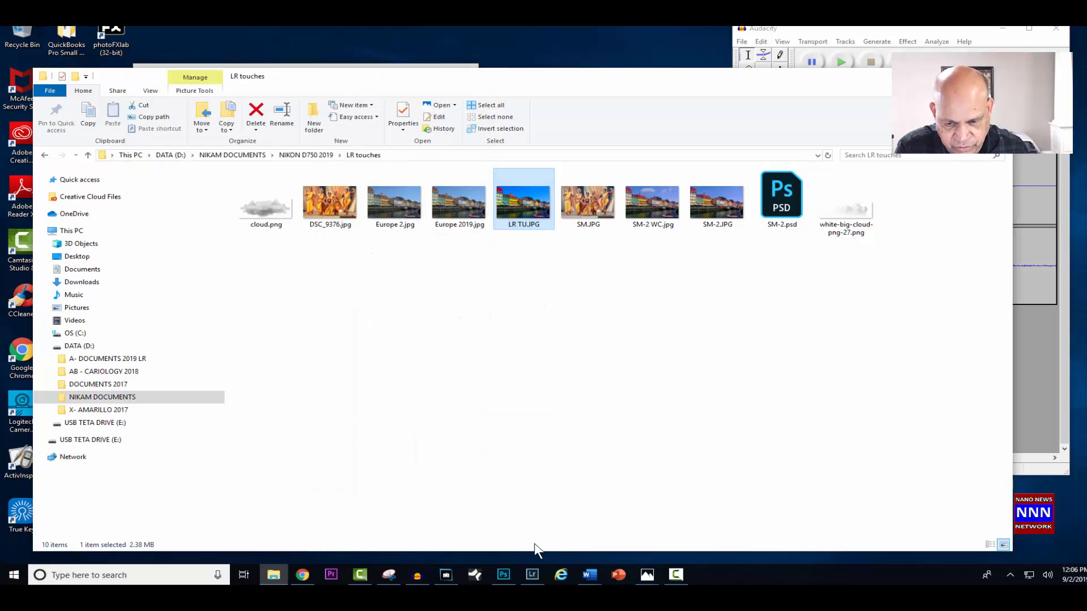
# - Search Google Images for "clouds png" in Chrome, preview the Small Single Cloud transparent PNG from StickPNG, and minimize the browser
pyautogui.click(302, 574)
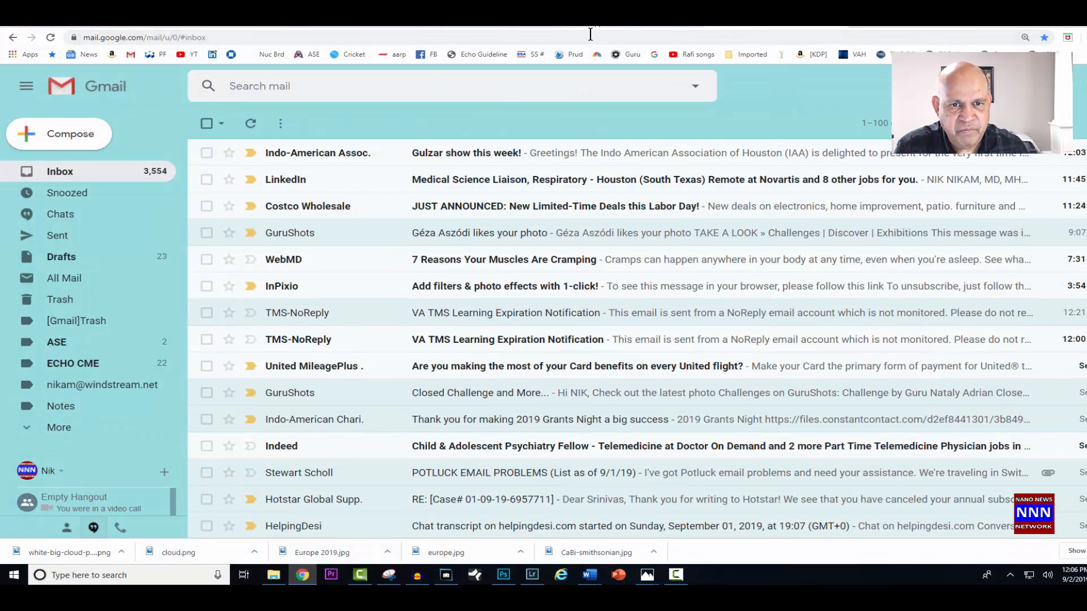
pyautogui.click(654, 54)
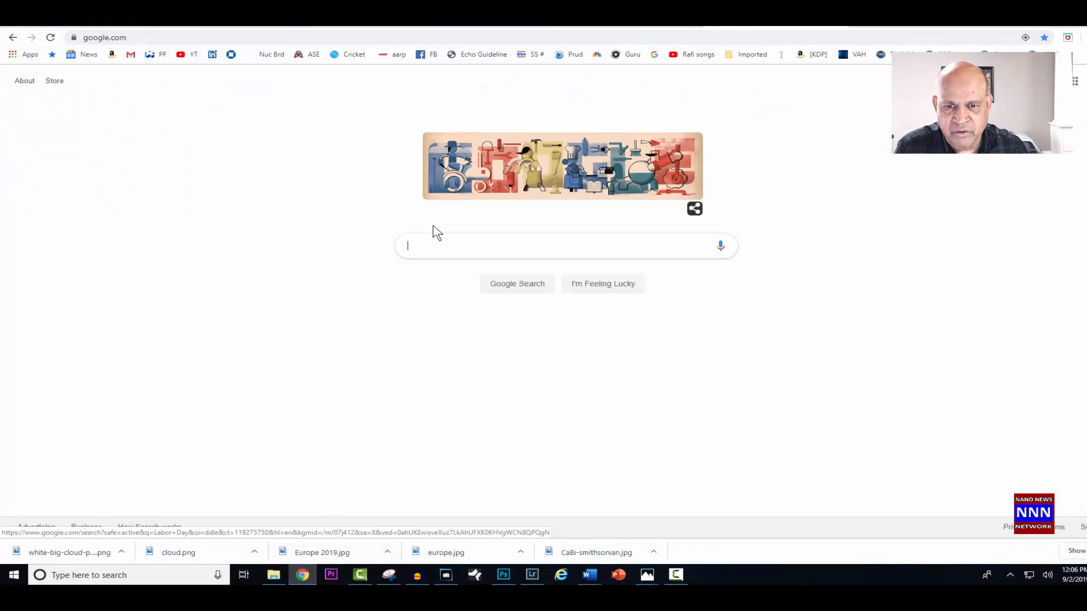
pyautogui.click(428, 252)
pyautogui.write('cl')
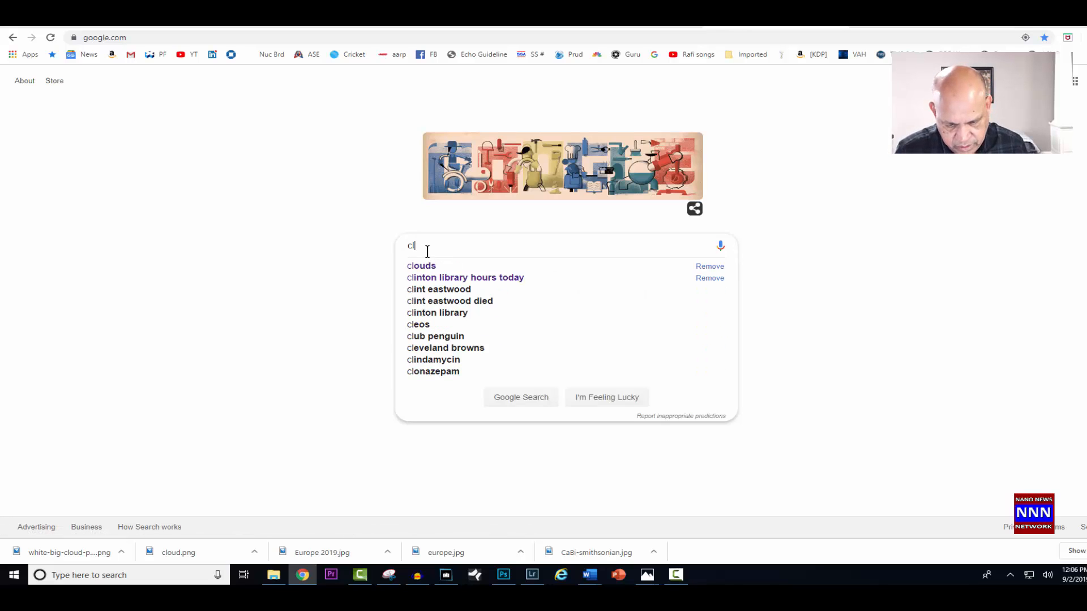
pyautogui.write('ouds ')
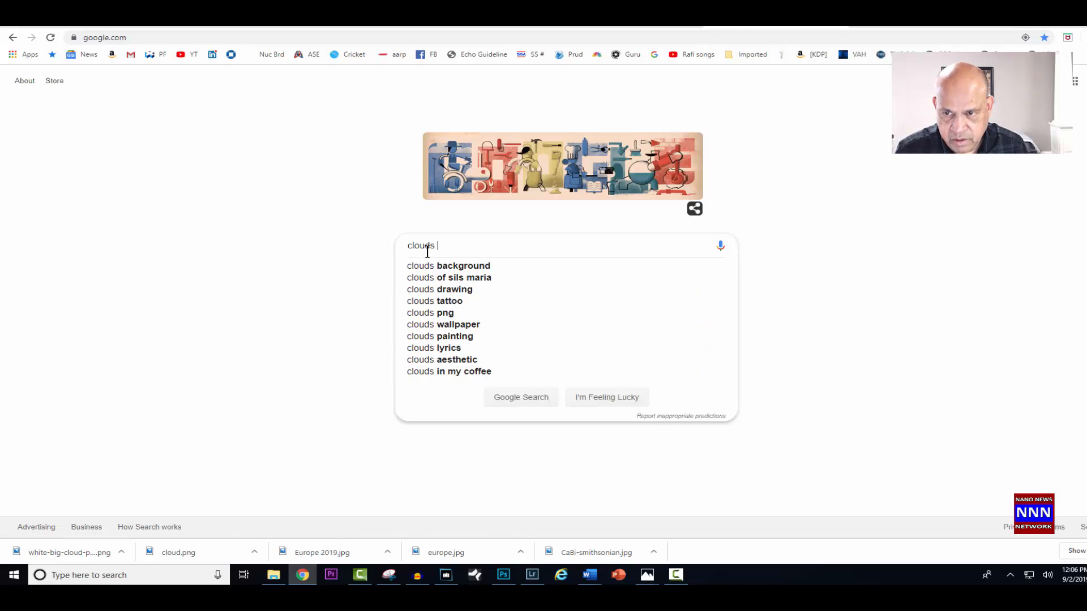
pyautogui.write('png')
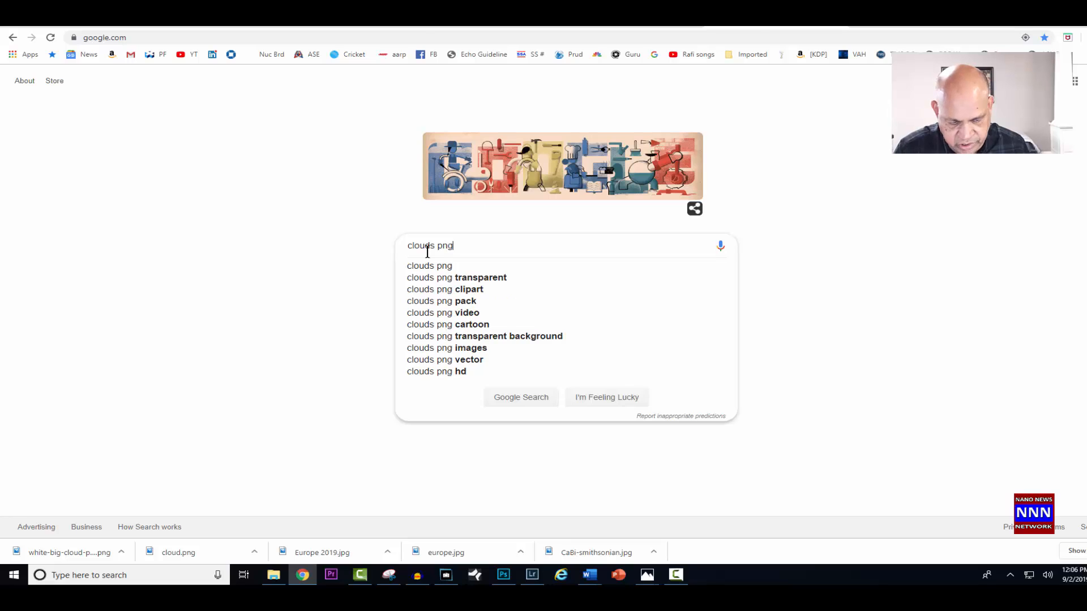
pyautogui.press('Return')
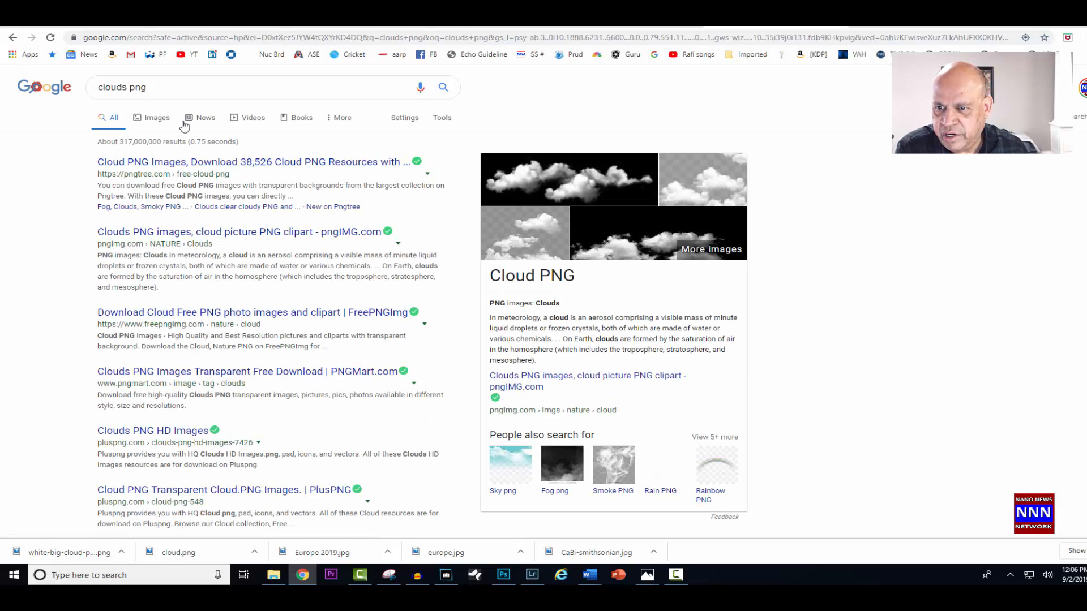
pyautogui.click(159, 118)
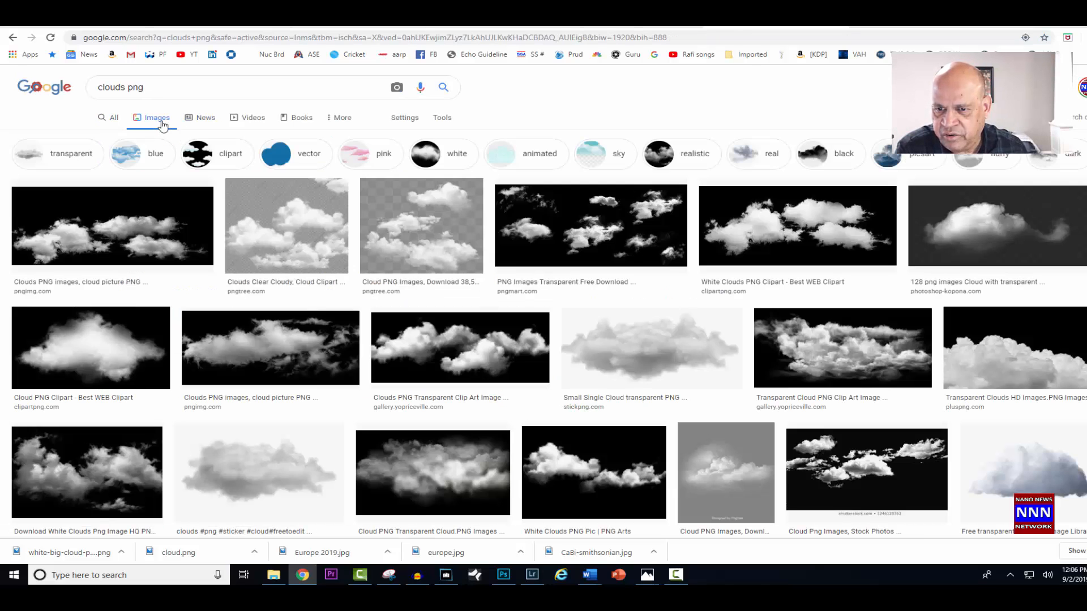
pyautogui.click(657, 355)
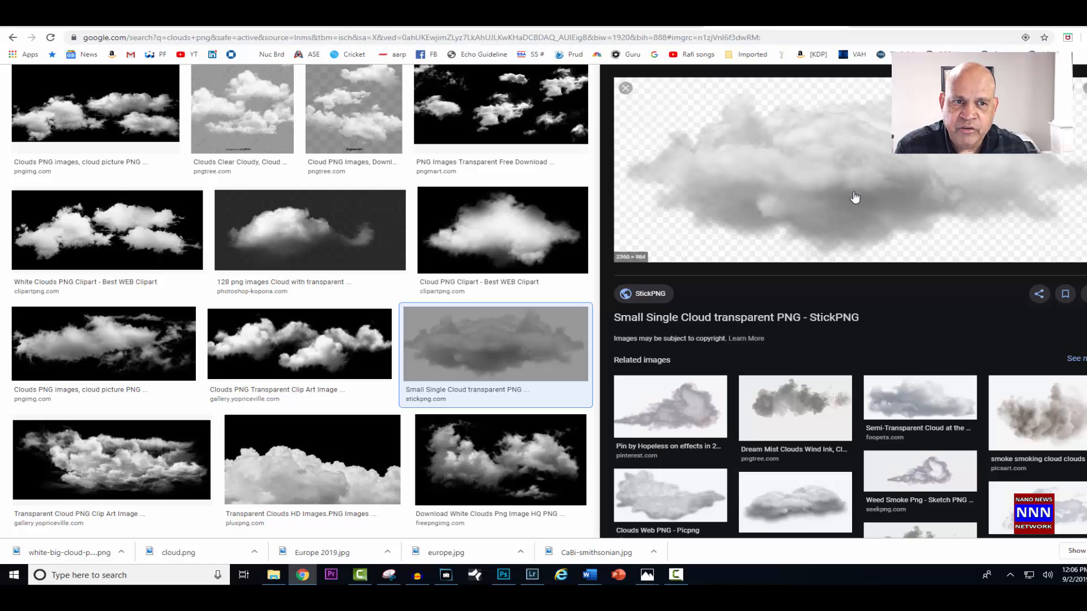
pyautogui.click(1057, 25)
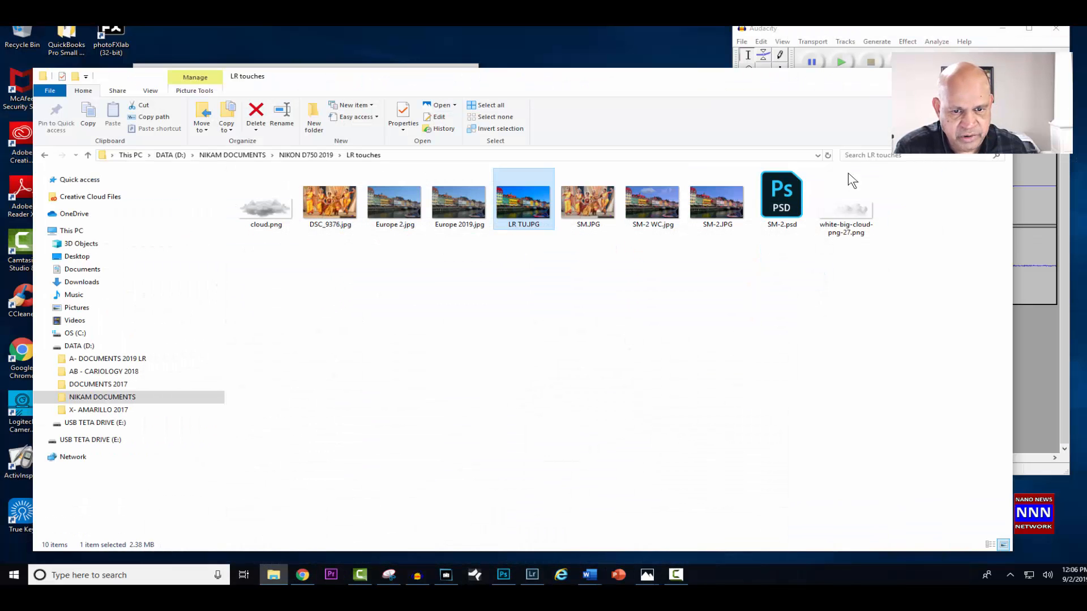
# - Open LR TU.JPG from the LR touches folder in Photoshop
pyautogui.click(502, 576)
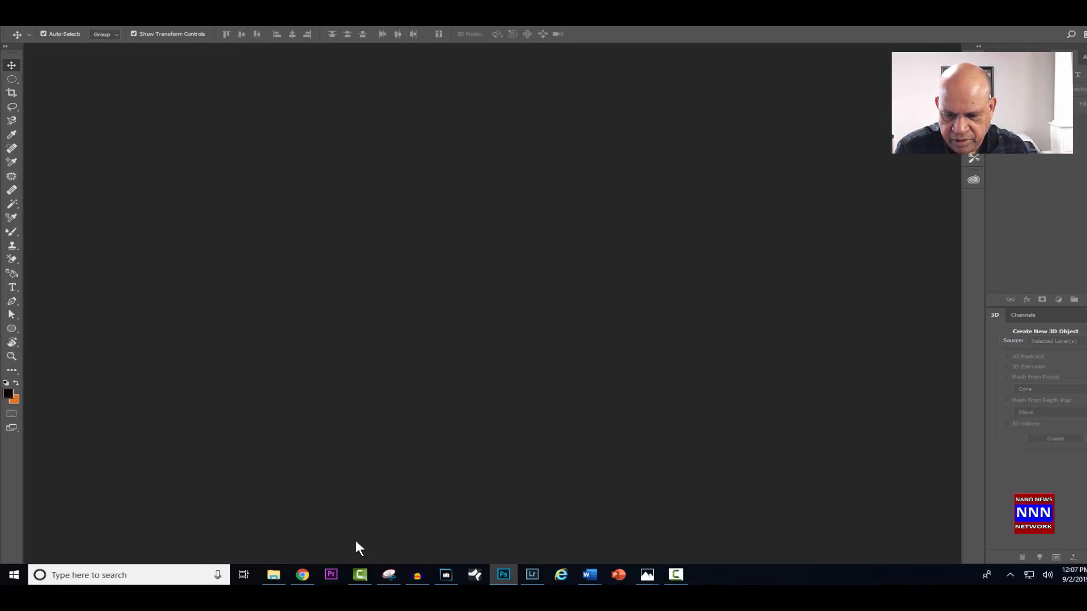
pyautogui.click(274, 575)
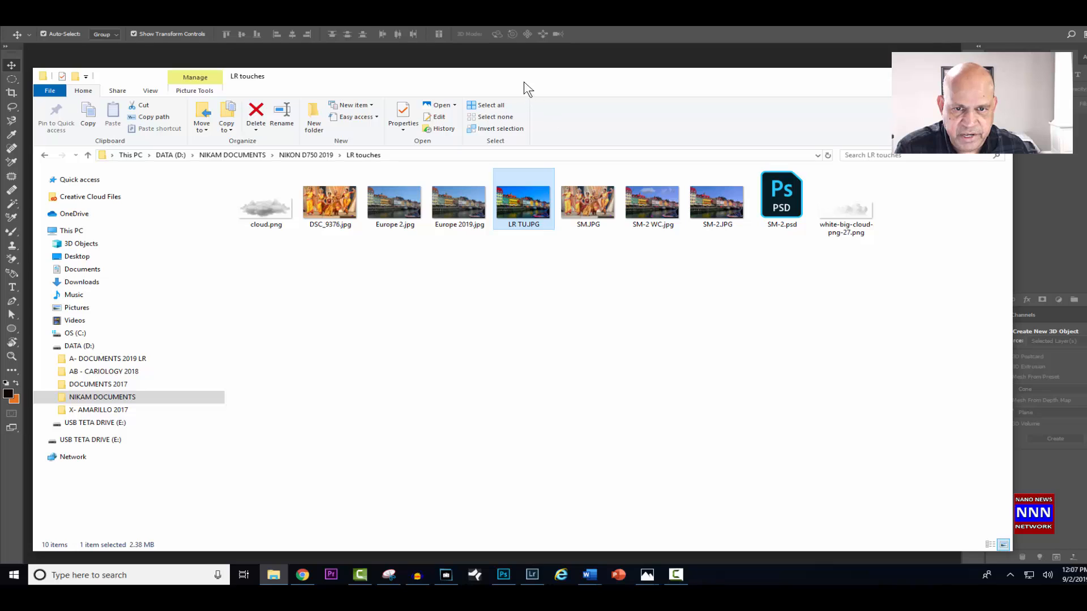
pyautogui.moveTo(527, 82); pyautogui.dragTo(814, 235)
pyautogui.moveTo(795, 359); pyautogui.dragTo(274, 229)
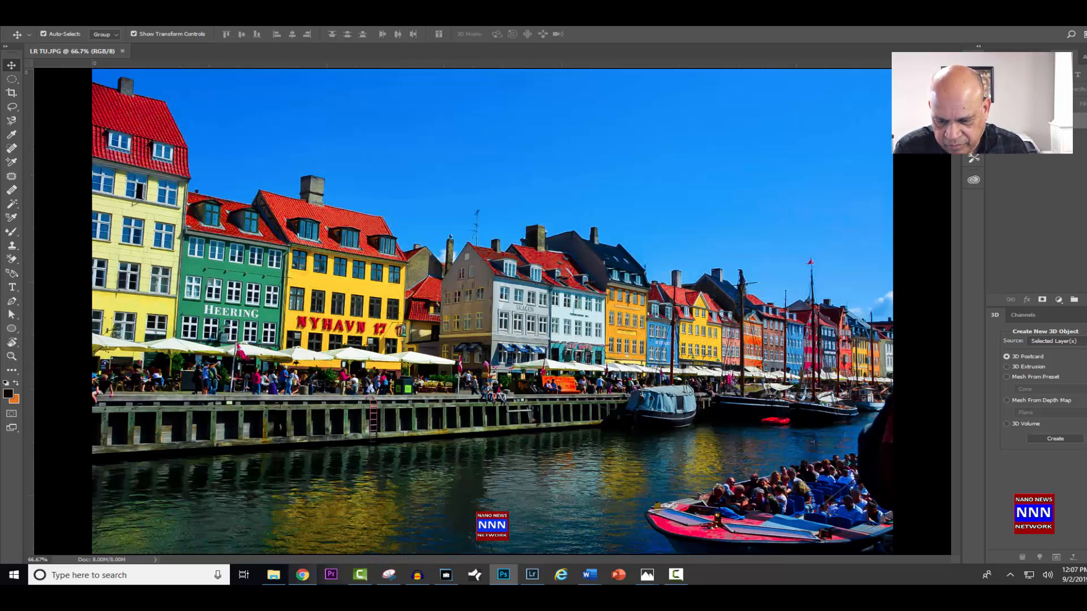
# - Place cloud.png from the LR touches folder into the LR TU.JPG document
pyautogui.click(274, 575)
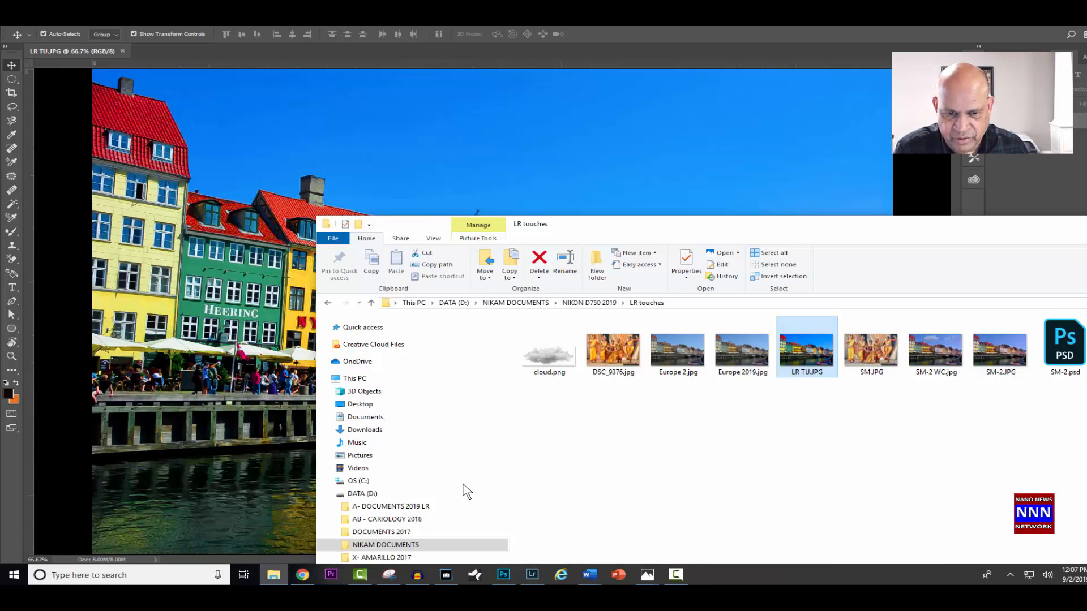
pyautogui.click(545, 358)
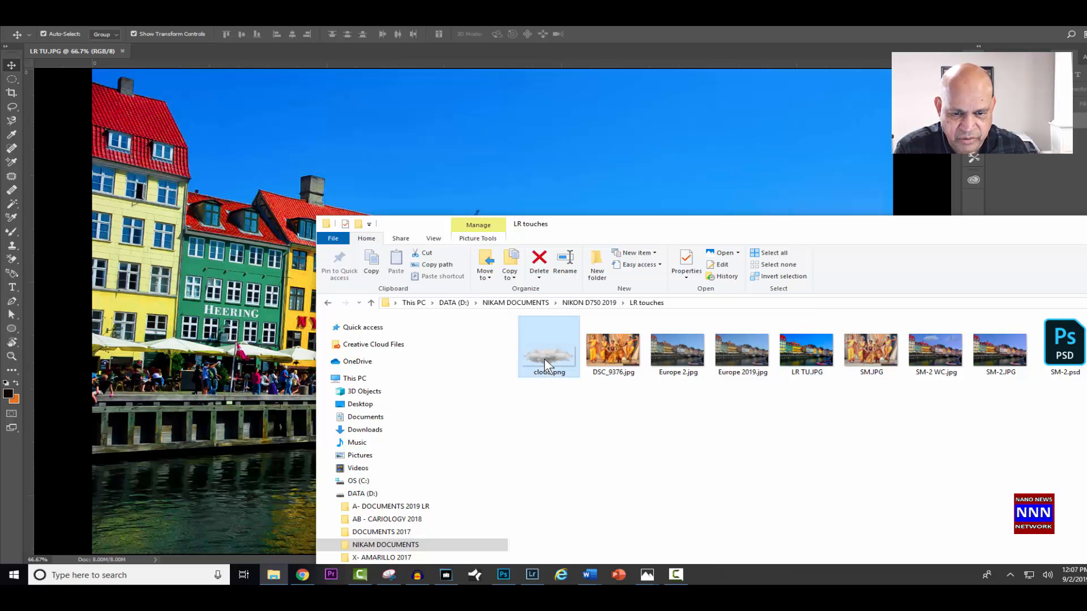
pyautogui.moveTo(545, 358); pyautogui.dragTo(341, 152)
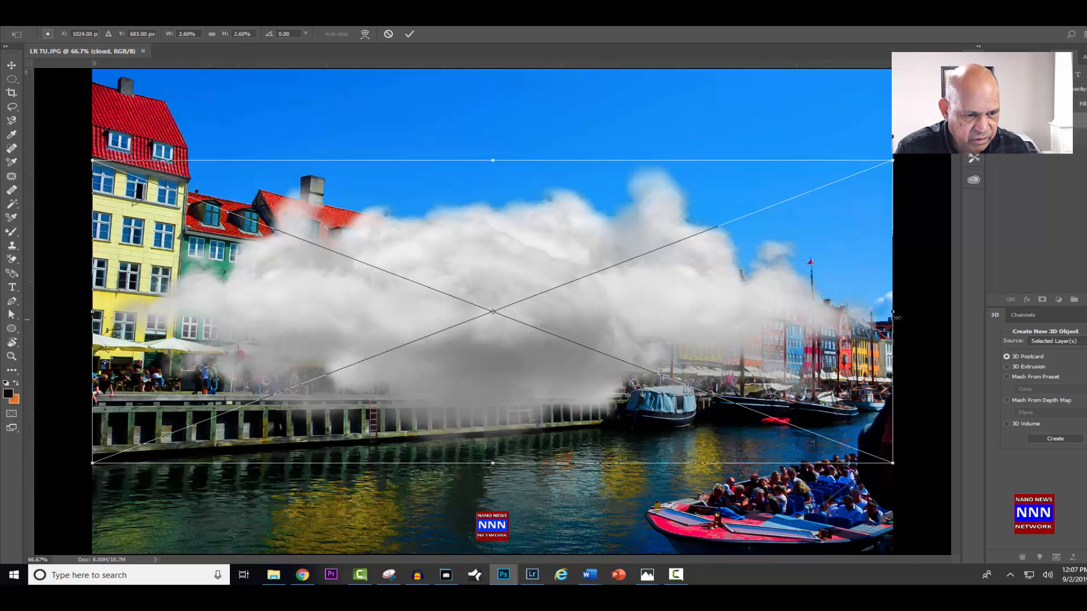
# - Scale the placed cloud to about 0.82% width and 0.79% height, position it in the sky above the yellow Nyhavn 17 house, and commit
pyautogui.moveTo(892, 312); pyautogui.dragTo(512, 312)
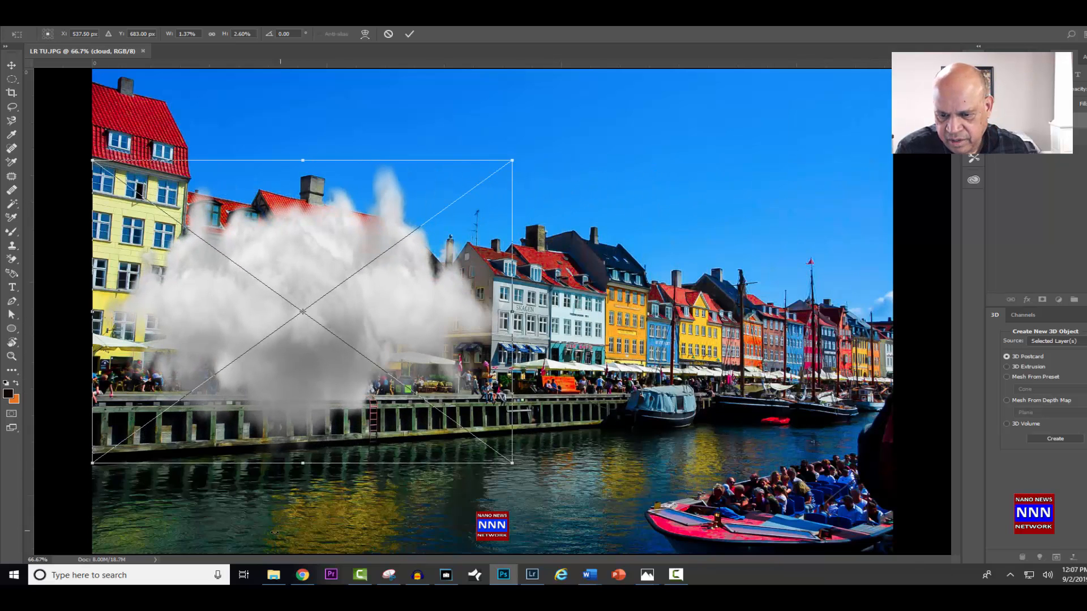
pyautogui.moveTo(303, 463); pyautogui.dragTo(304, 285)
pyautogui.moveTo(350, 253); pyautogui.dragTo(525, 147)
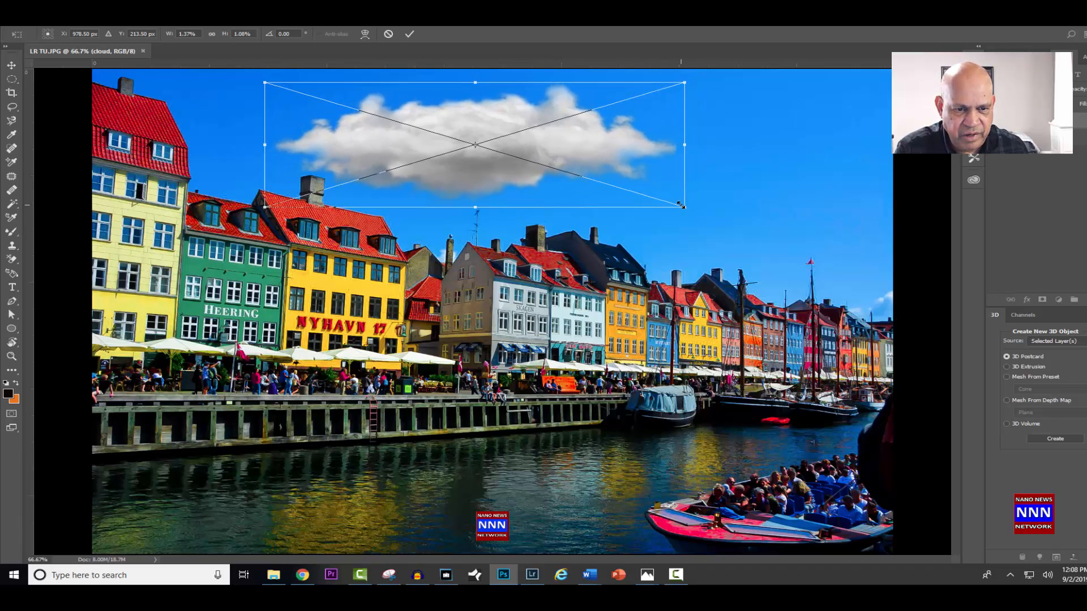
pyautogui.moveTo(682, 206); pyautogui.dragTo(517, 200)
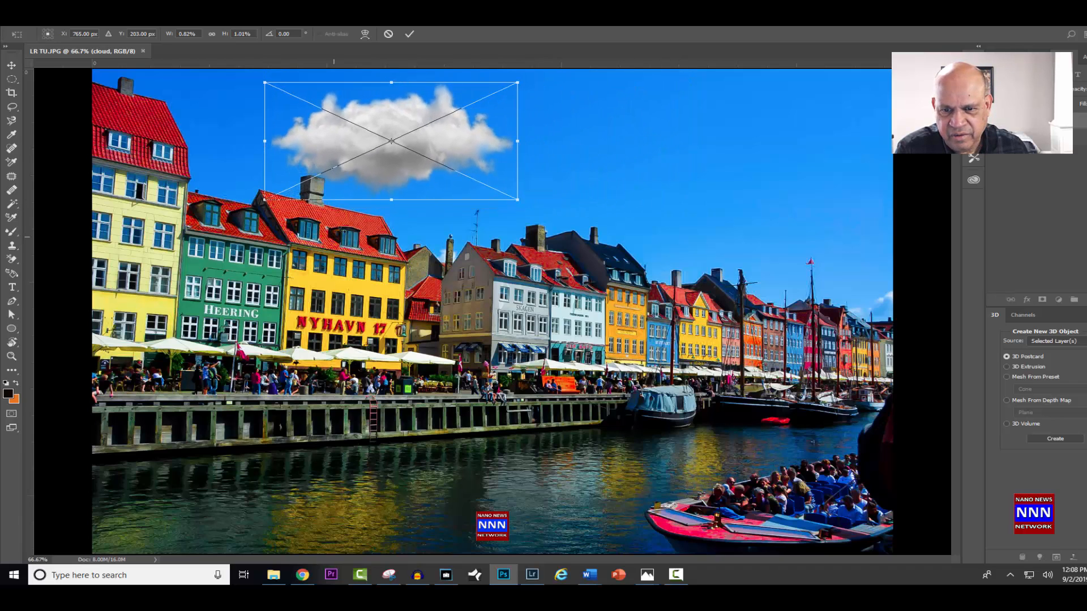
pyautogui.moveTo(390, 194); pyautogui.dragTo(405, 150)
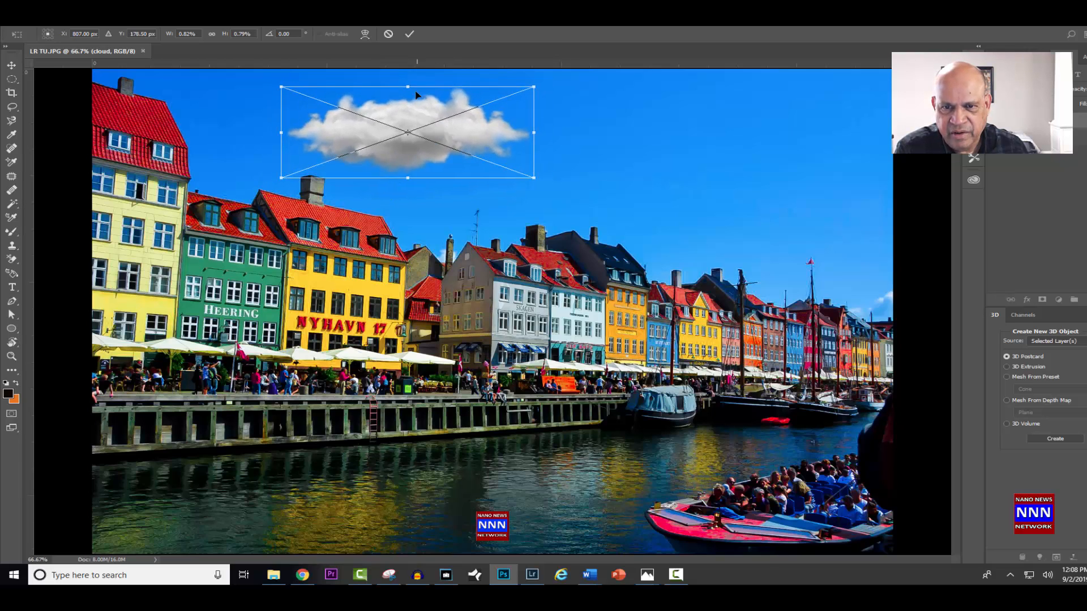
pyautogui.click(409, 36)
pyautogui.click(638, 156)
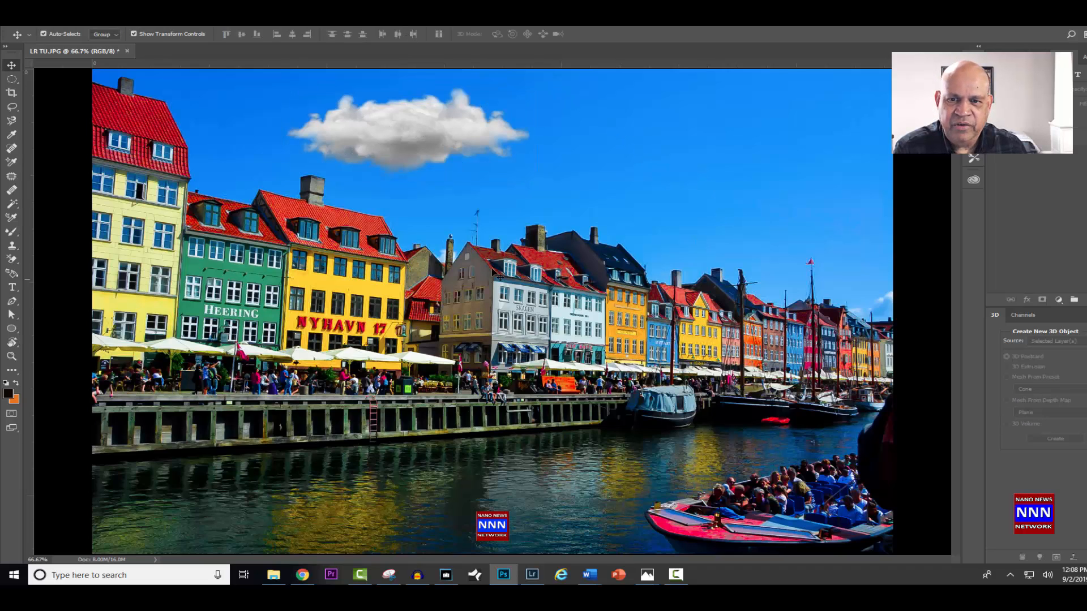
# - Set the cloud layer's Opacity to 78% in its Blending Options
pyautogui.click(421, 152)
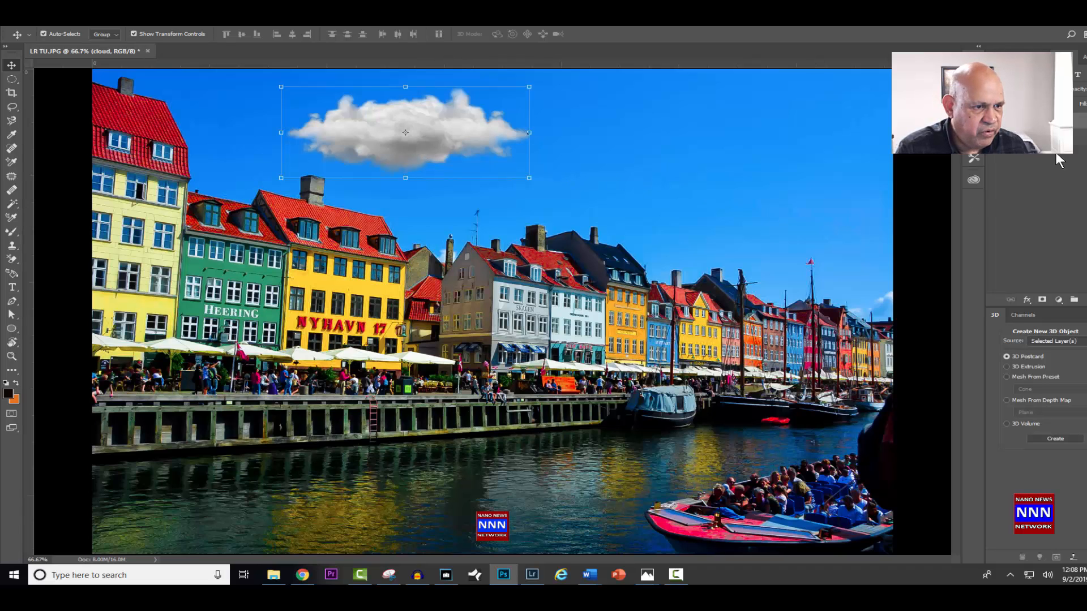
pyautogui.doubleClick(1078, 122)
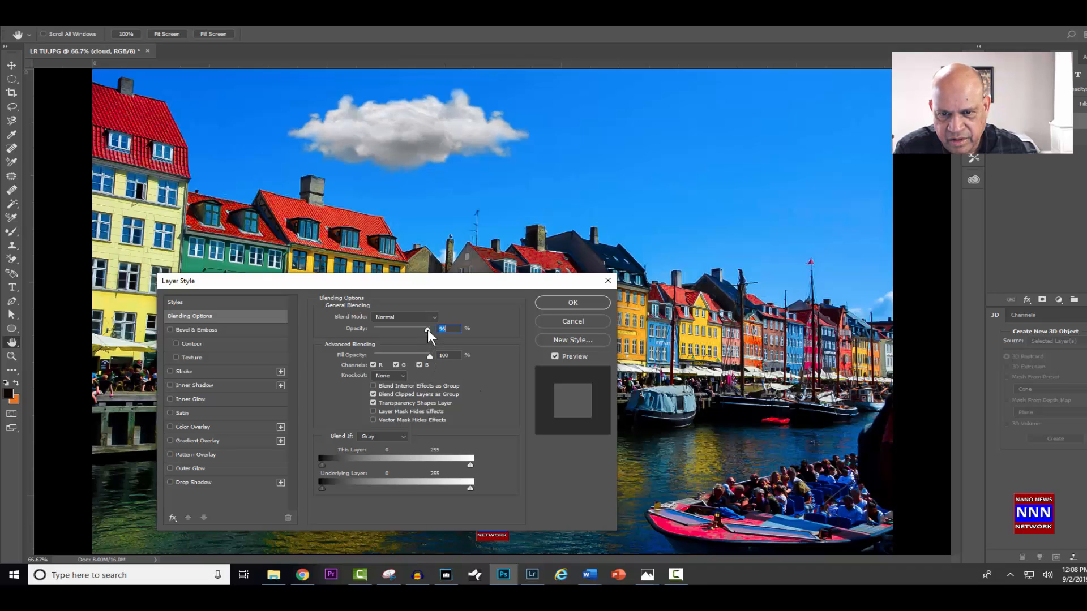
pyautogui.moveTo(426, 331); pyautogui.dragTo(412, 336)
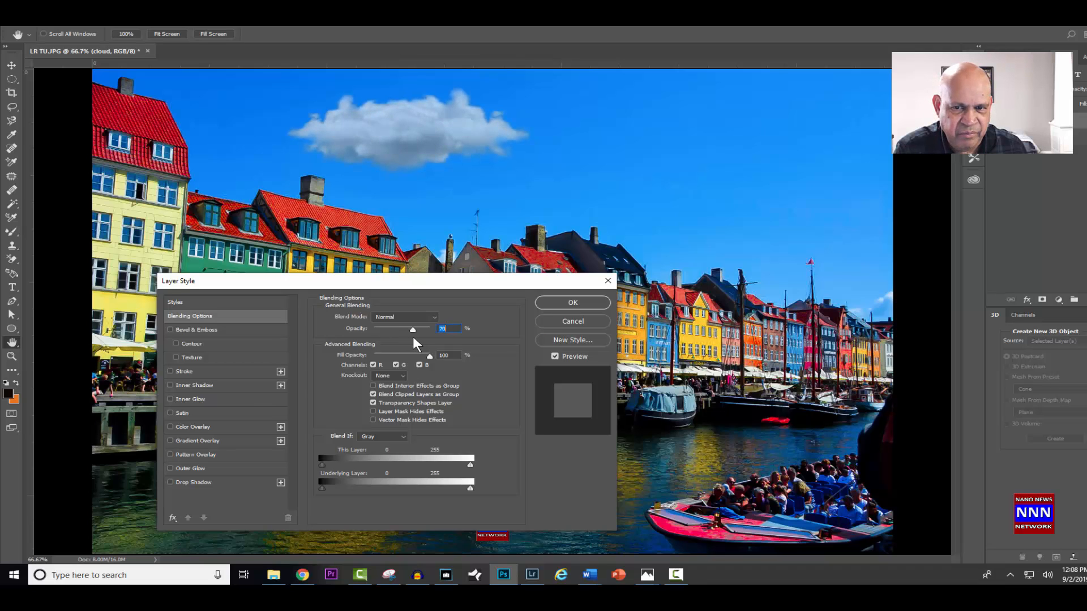
pyautogui.moveTo(416, 337); pyautogui.dragTo(418, 338)
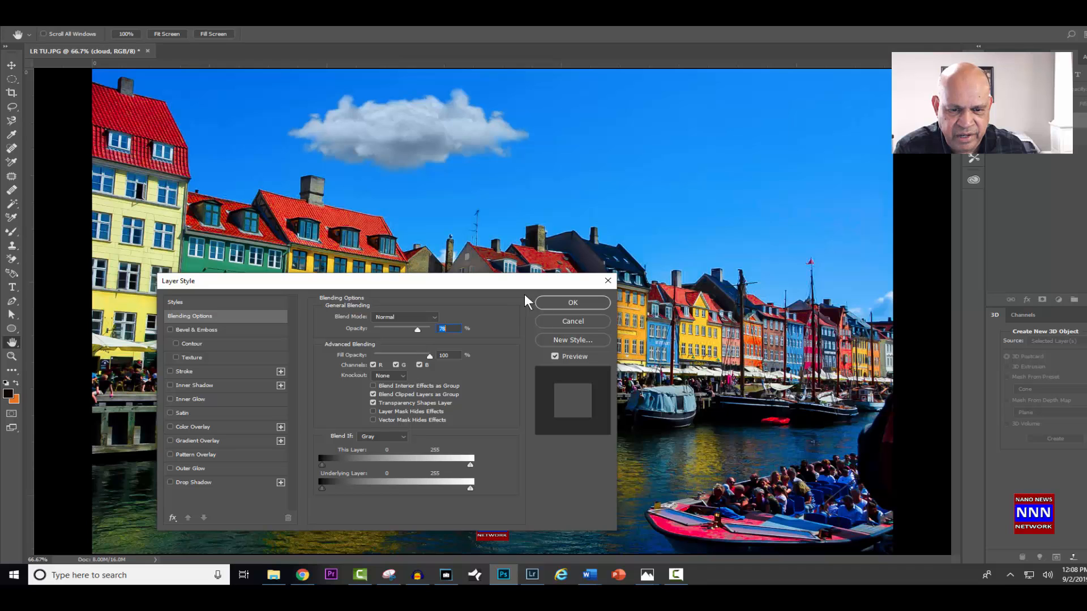
pyautogui.click(575, 303)
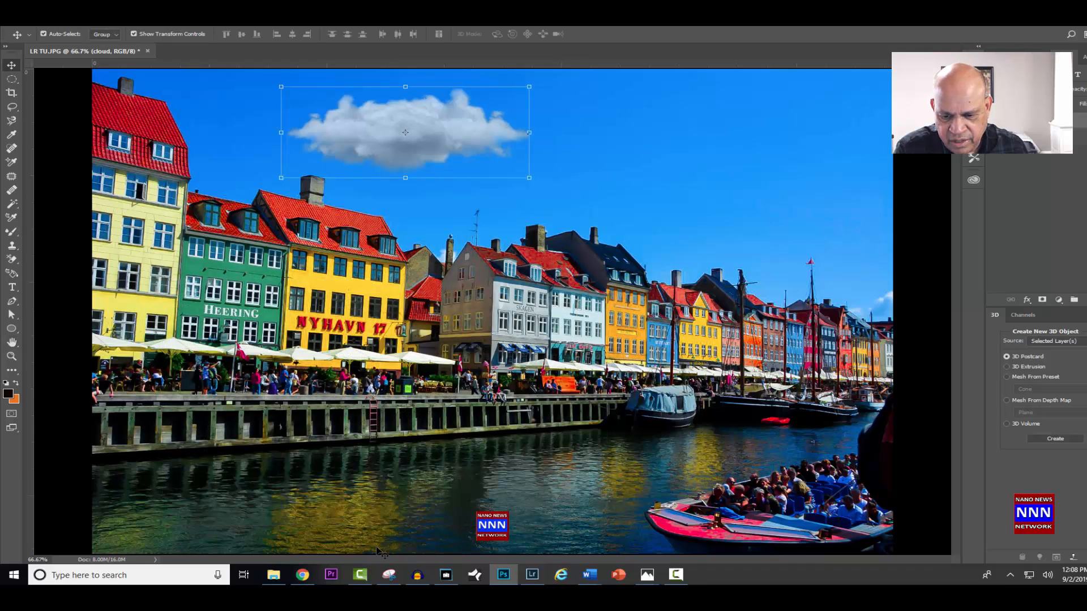
# - Place white-big-cloud-png-27.png from the LR touches folder into the LR TU.JPG document
pyautogui.click(274, 576)
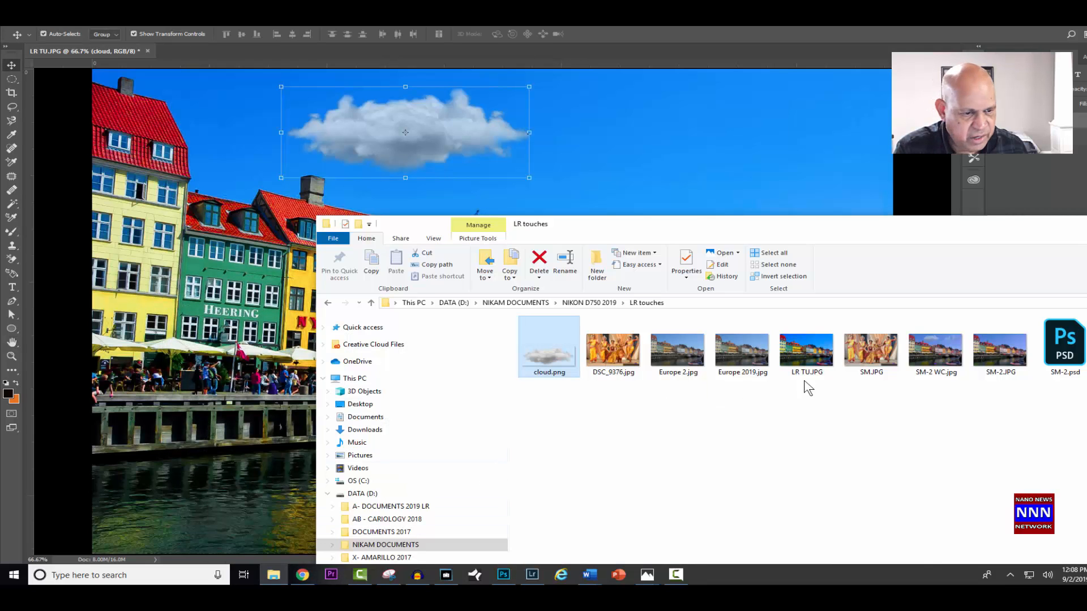
pyautogui.click(1086, 351)
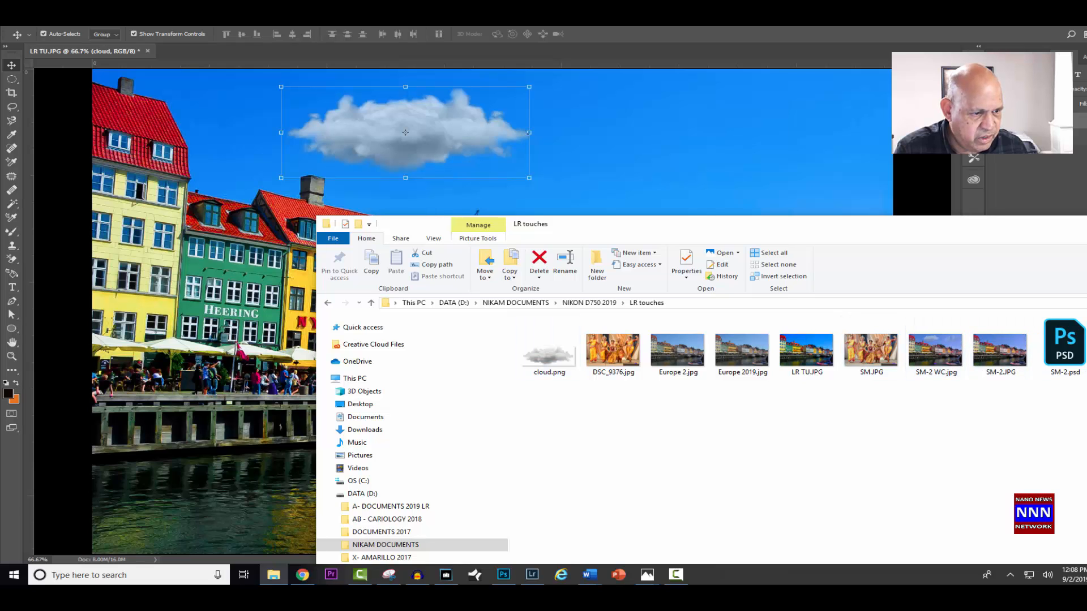
pyautogui.moveTo(1019, 230); pyautogui.dragTo(828, 291)
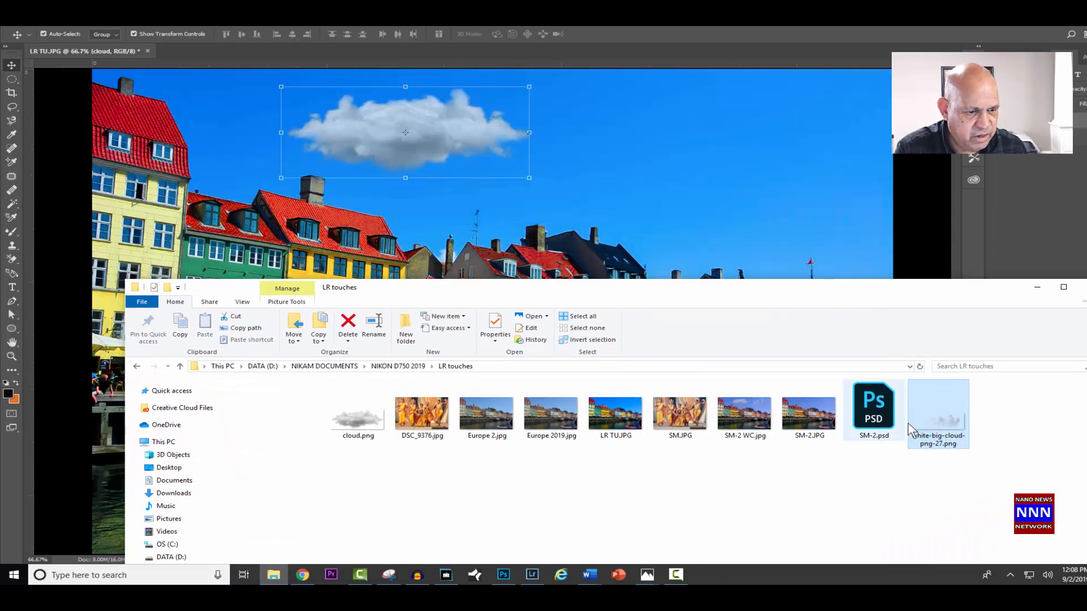
pyautogui.moveTo(936, 433); pyautogui.dragTo(657, 202)
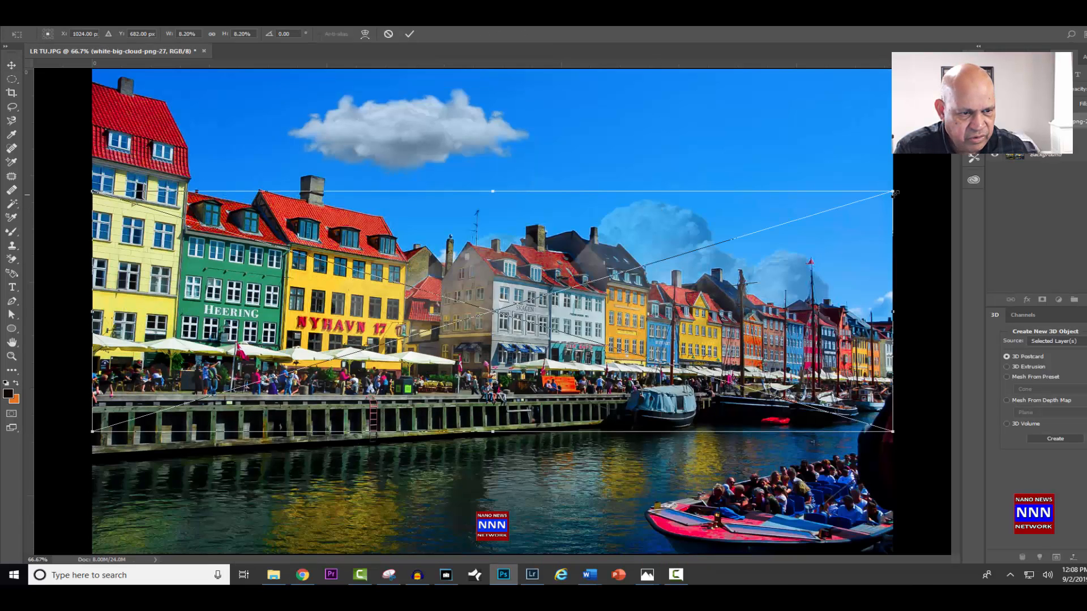
# - Scale the placed white cloud to about 3.86% width and 3.91% height, position it in the sky above the distant rooftops and masts, and commit
pyautogui.moveTo(895, 191); pyautogui.dragTo(468, 319)
pyautogui.moveTo(289, 382); pyautogui.dragTo(688, 162)
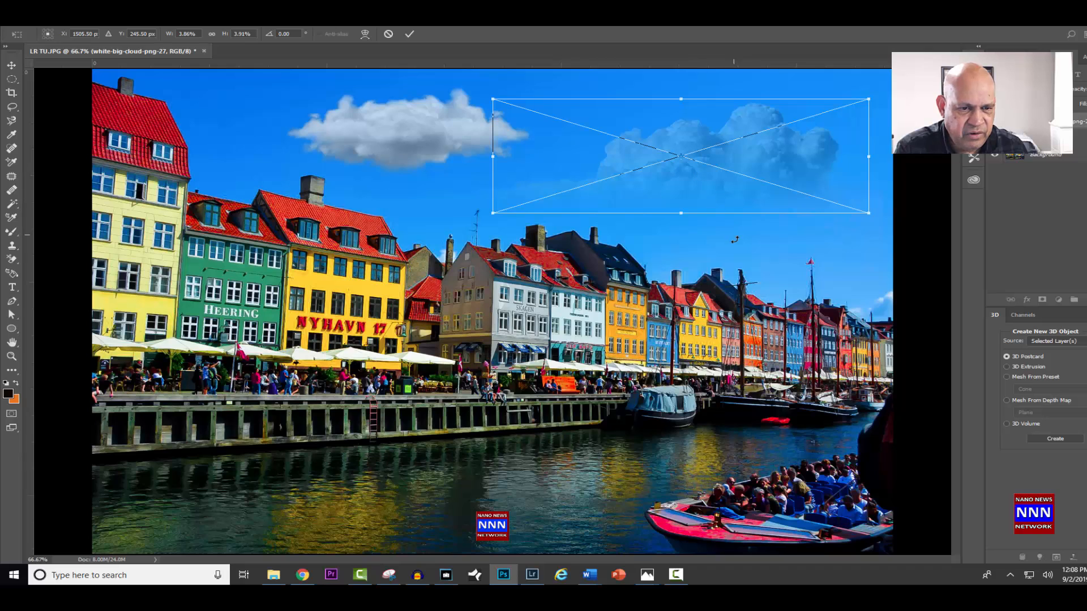
pyautogui.click(409, 34)
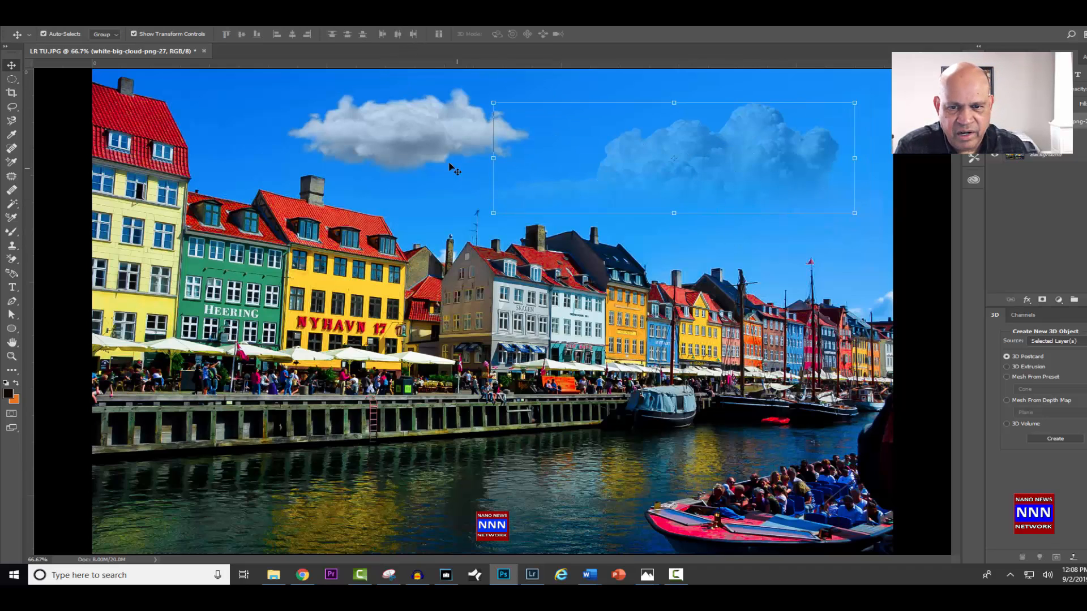
# - Nudge the first cloud closer to the red-roofed houses and the second cloud up and away from it, then deselect
pyautogui.moveTo(425, 150); pyautogui.dragTo(388, 157)
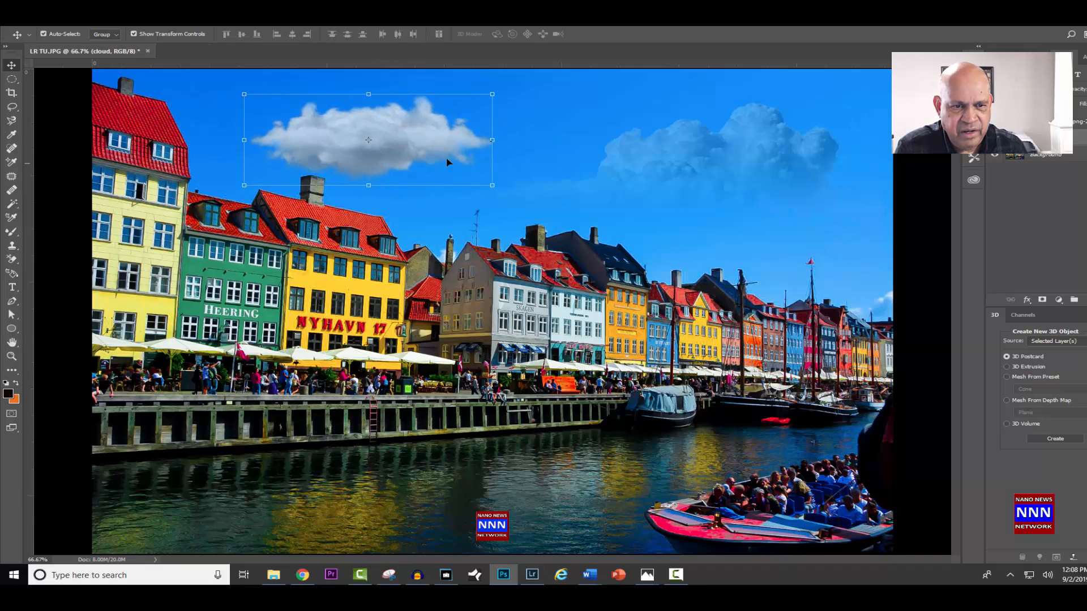
pyautogui.moveTo(706, 176); pyautogui.dragTo(728, 156)
pyautogui.click(732, 222)
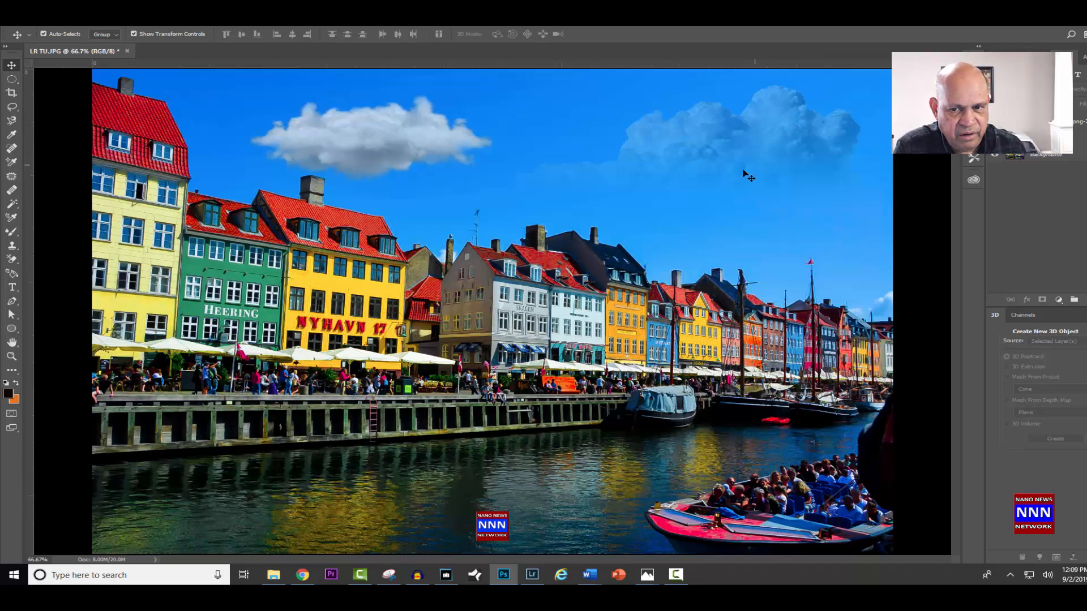
# - Set the Opacity of the cloud layer above the yellow Nyhavn 17 house to 44% in its Blending Options
pyautogui.click(371, 148)
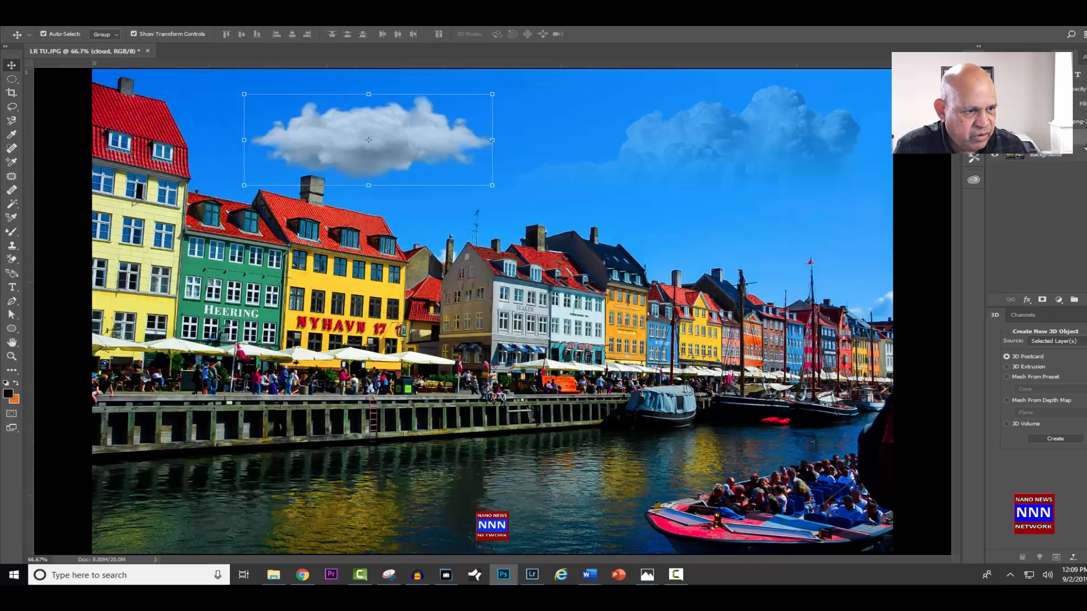
pyautogui.doubleClick(1078, 137)
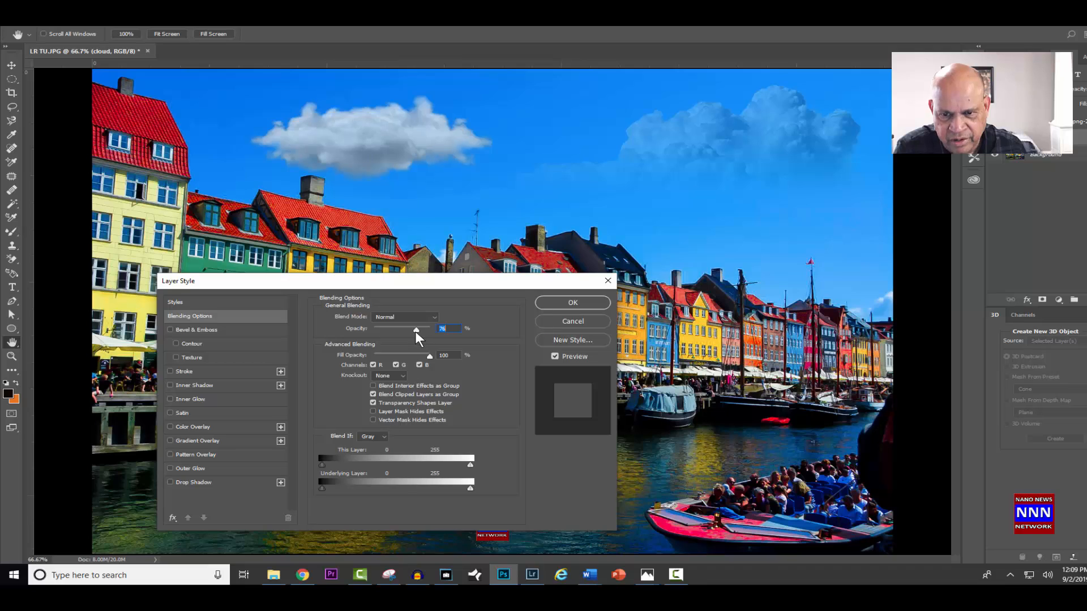
pyautogui.moveTo(413, 332); pyautogui.dragTo(398, 339)
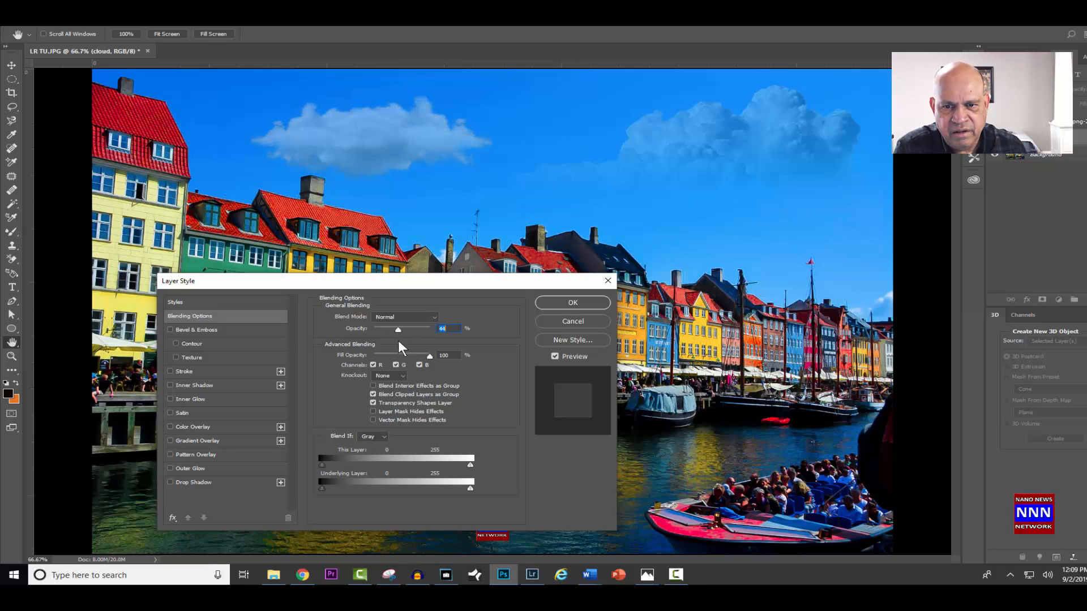
pyautogui.click(561, 299)
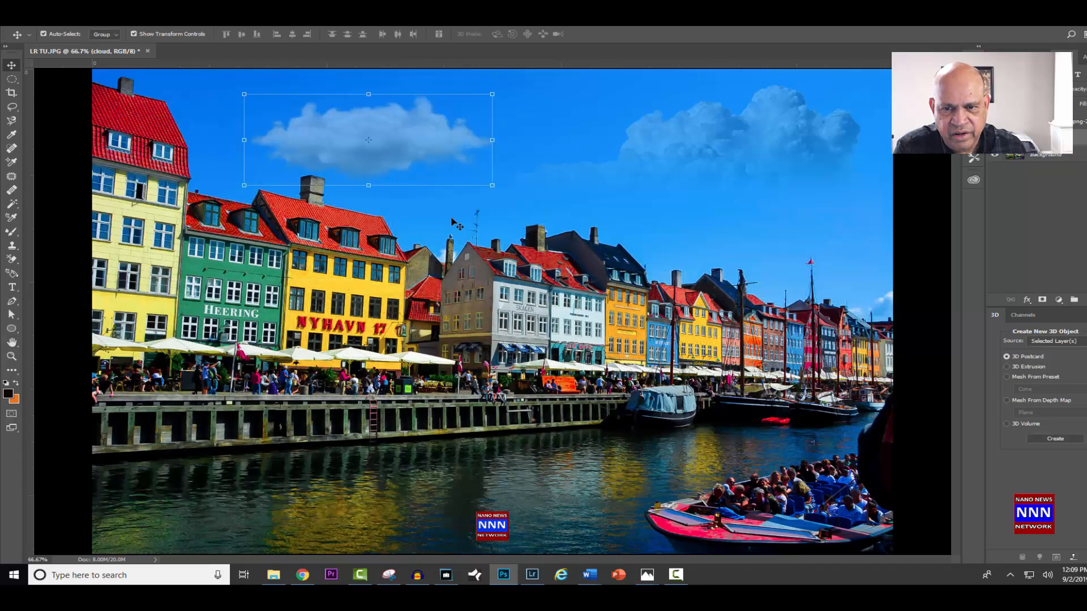
# - Stretch the cloud above the yellow Nyhavn 17 house upward to about 0.94% height, commit the transform, and deselect the layer
pyautogui.moveTo(367, 93); pyautogui.dragTo(373, 78)
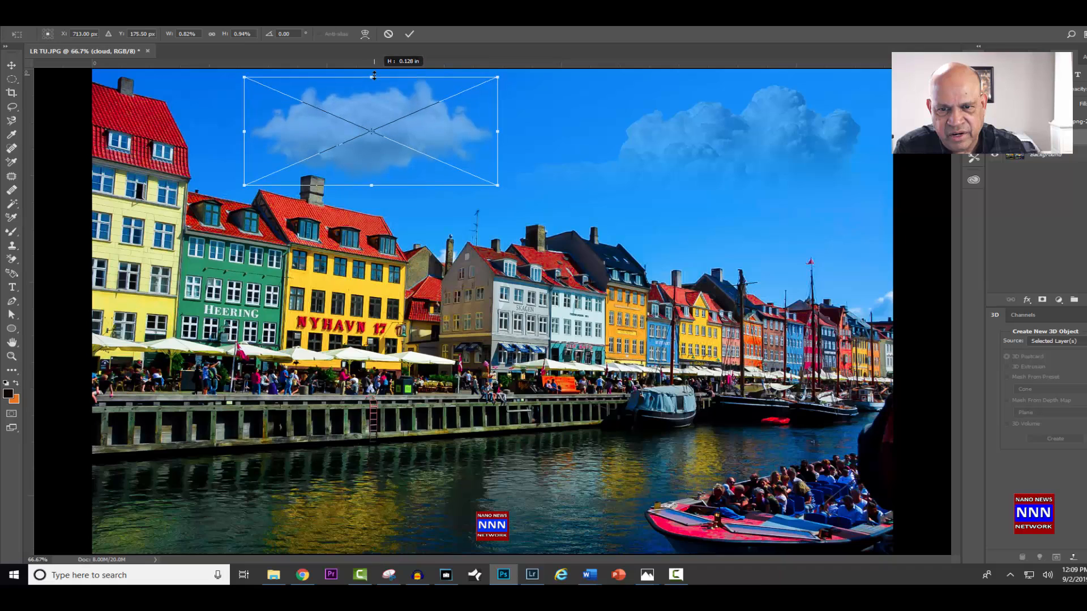
pyautogui.click(408, 34)
pyautogui.click(920, 124)
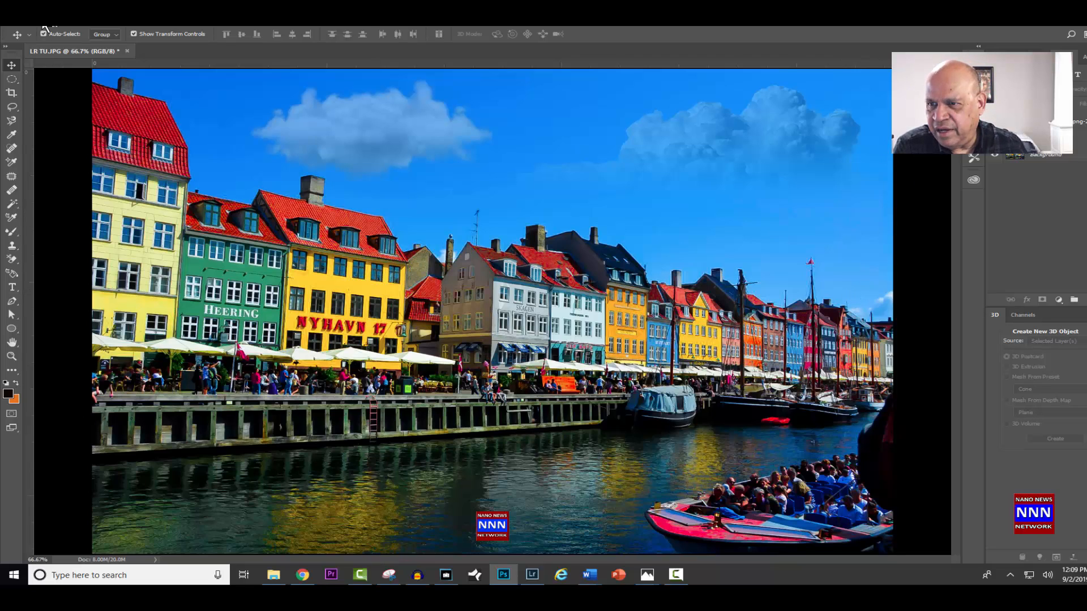
# - Save the composite in the LR touches folder as a JPEG named LR TU 2.jpg, with Maximum quality 12 and Baseline ("Standard") format
pyautogui.click(34, 27)
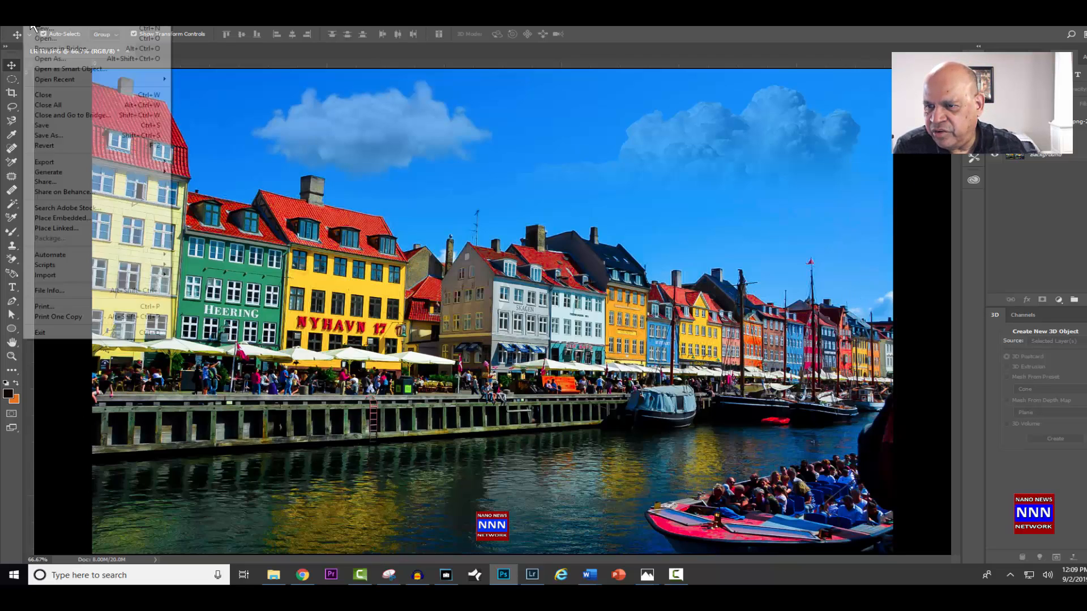
pyautogui.click(67, 133)
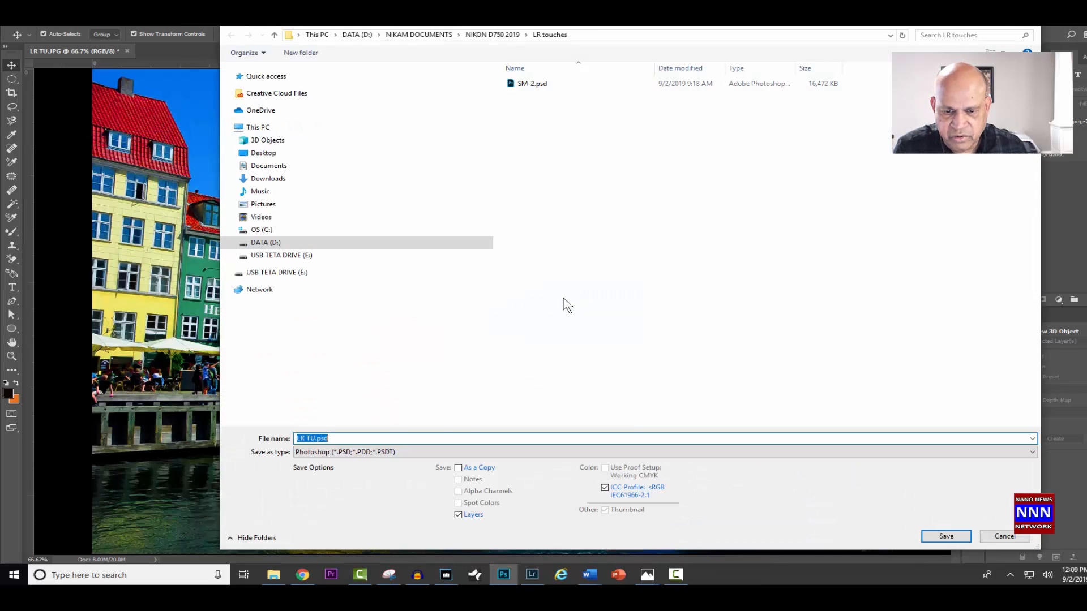
pyautogui.click(377, 452)
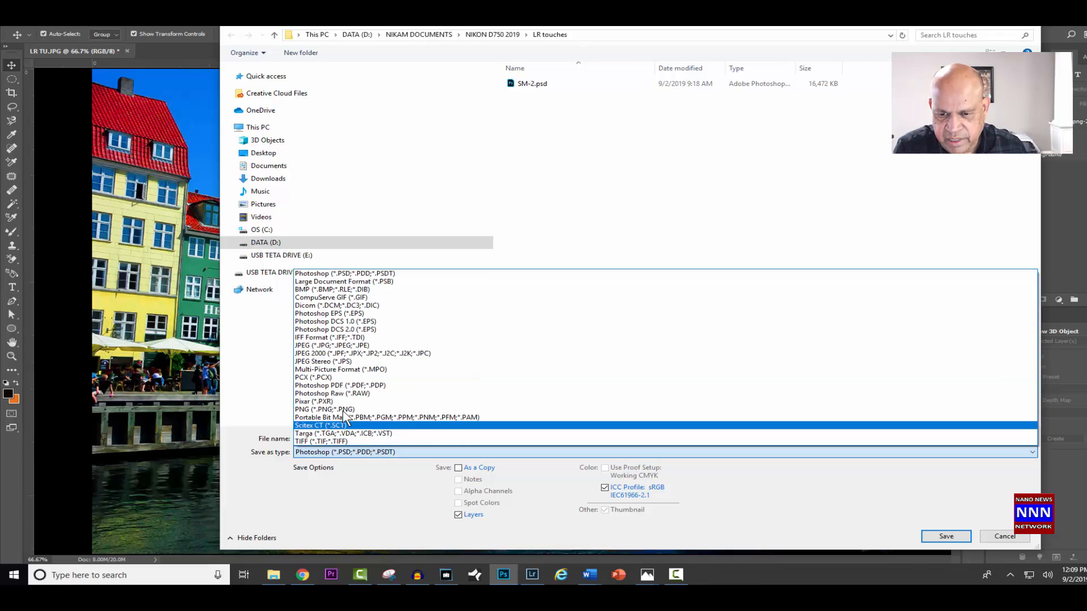
pyautogui.click(328, 347)
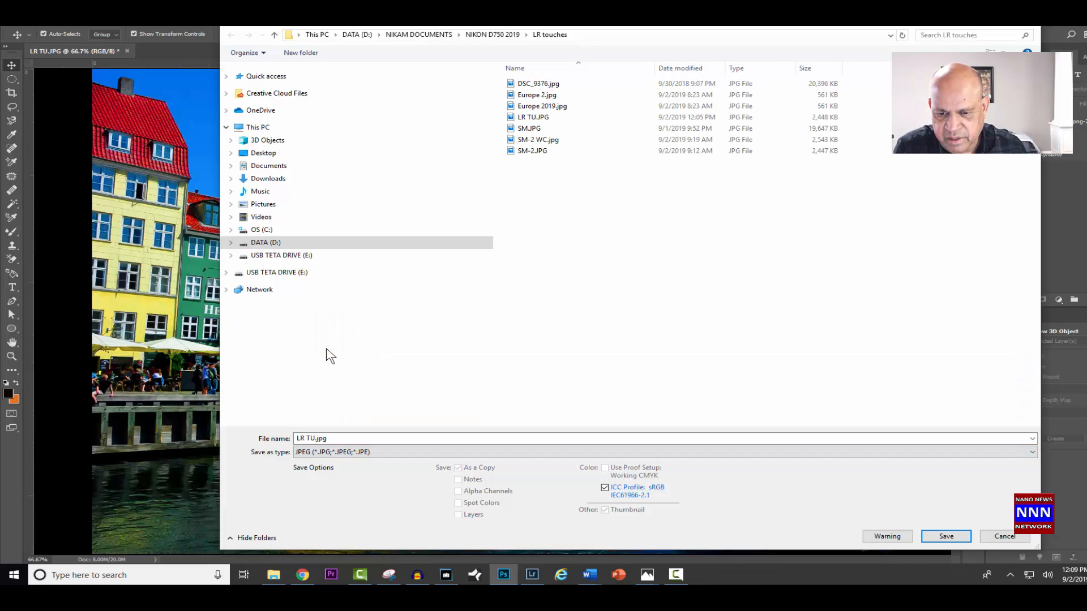
pyautogui.click(327, 439)
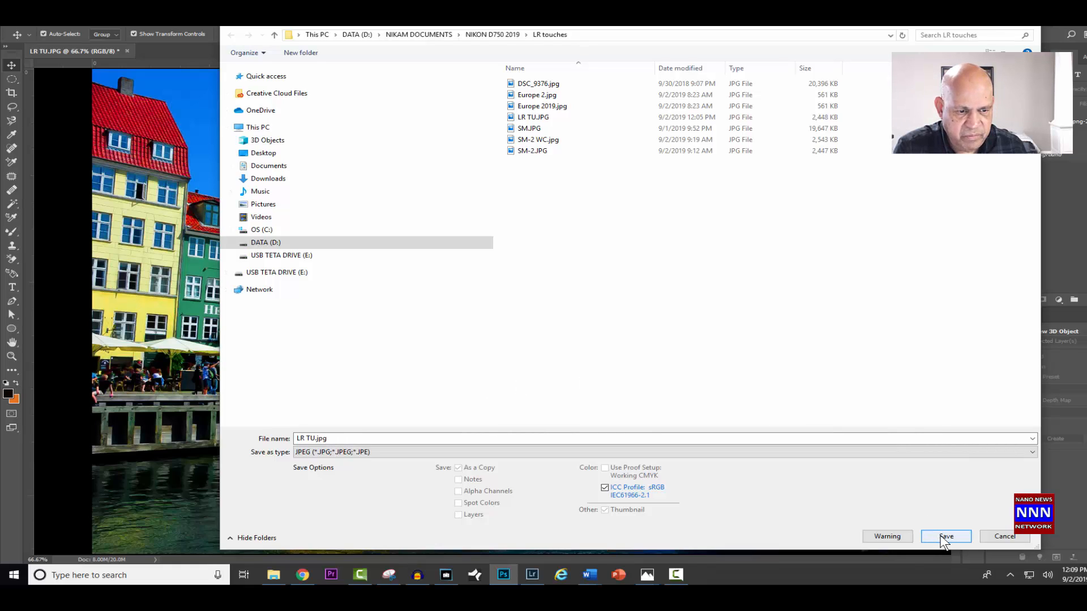
pyautogui.click(315, 440)
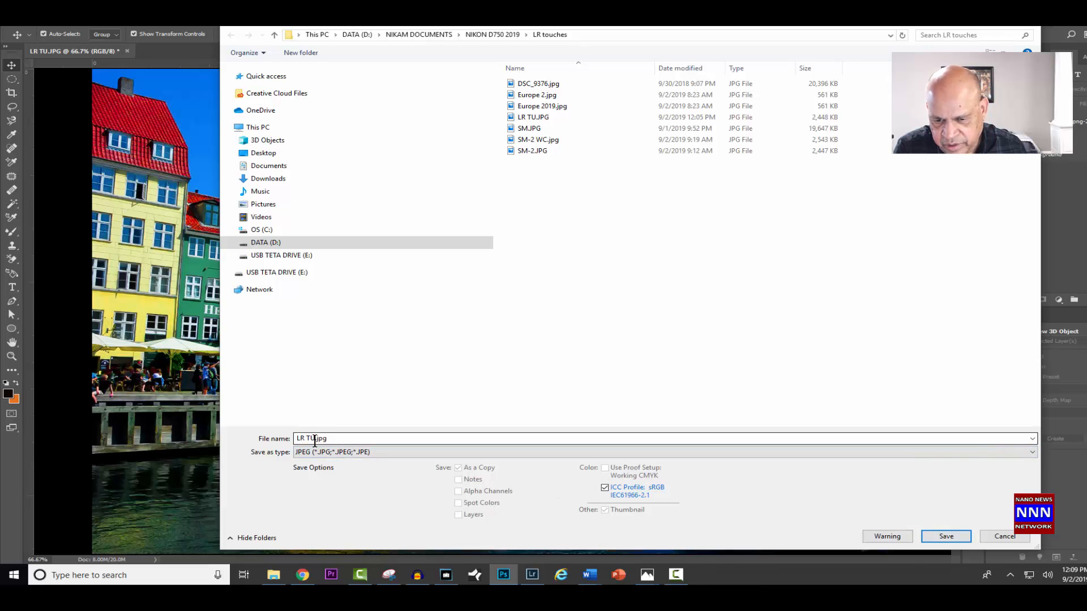
pyautogui.click(314, 440)
pyautogui.click(315, 440)
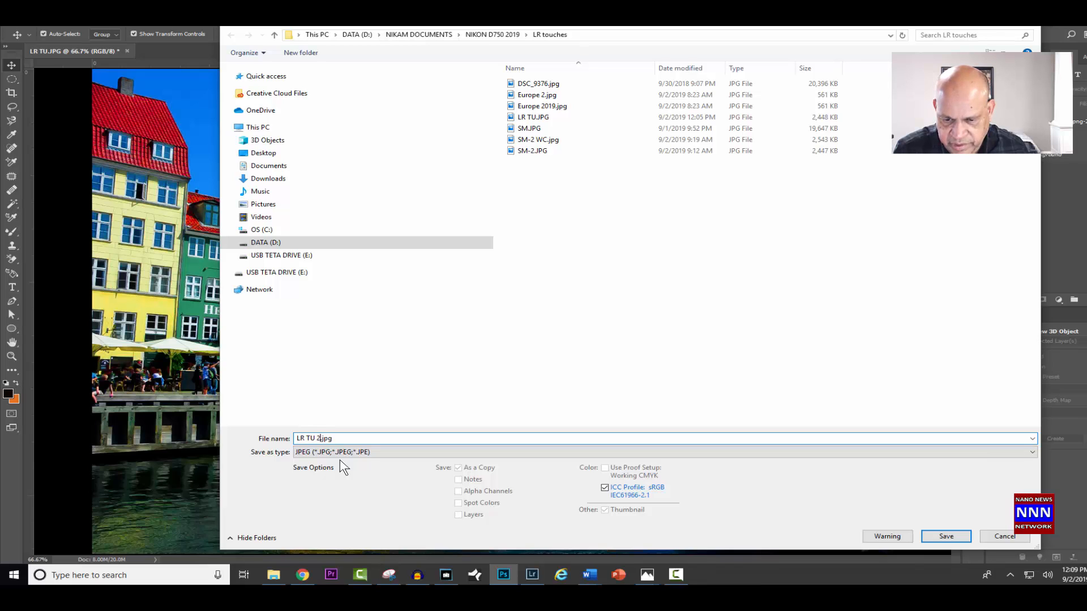
pyautogui.click(931, 535)
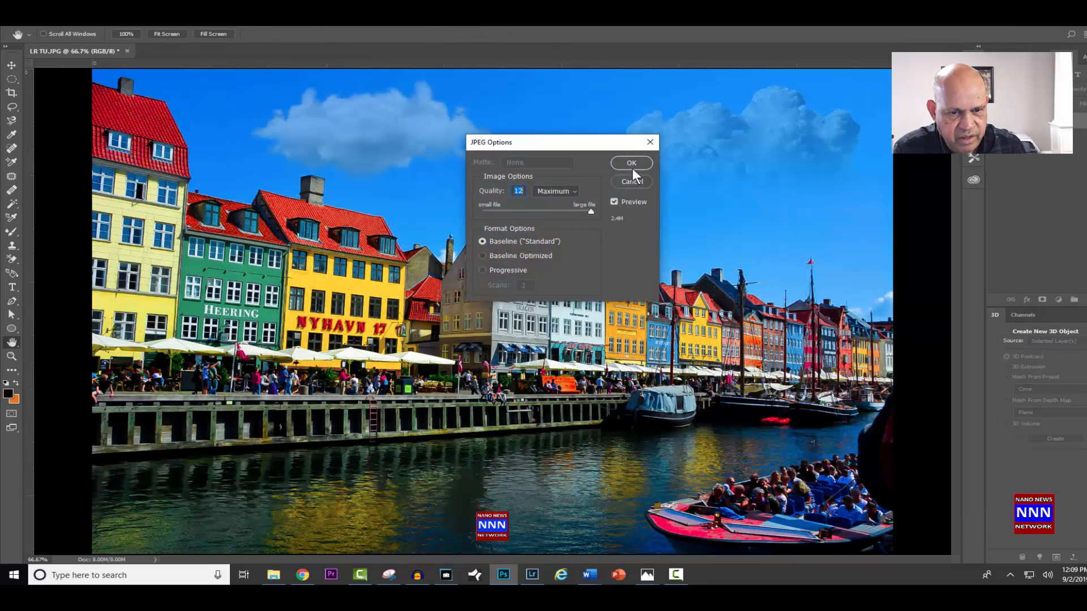
pyautogui.click(631, 162)
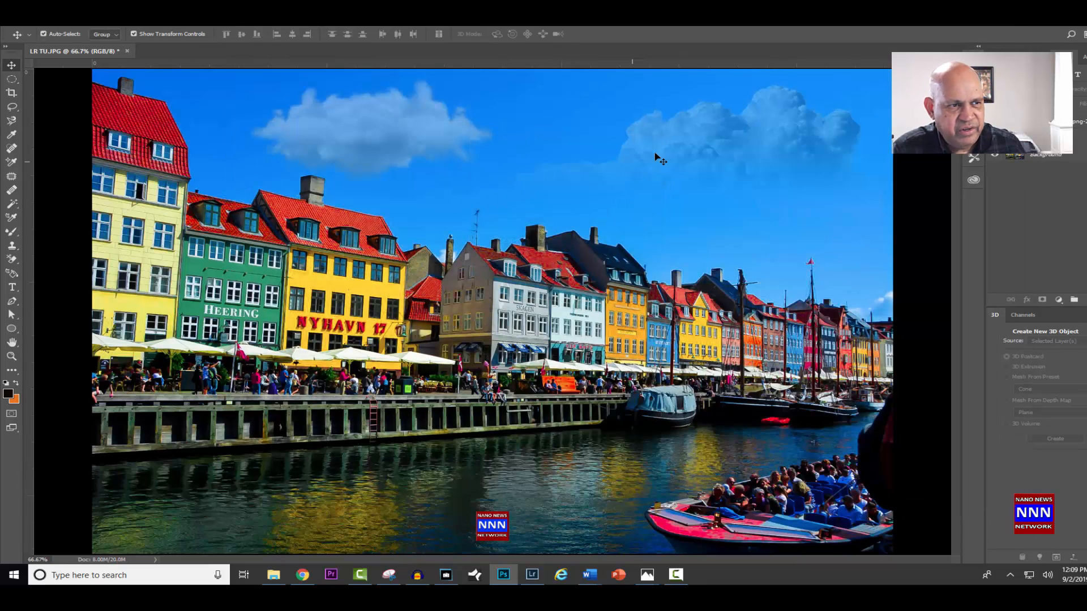
# - Minimise Photoshop to reach the desktop, bring Europe 2.jpg forward in Photos, and close the spare photo window
pyautogui.click(1074, 25)
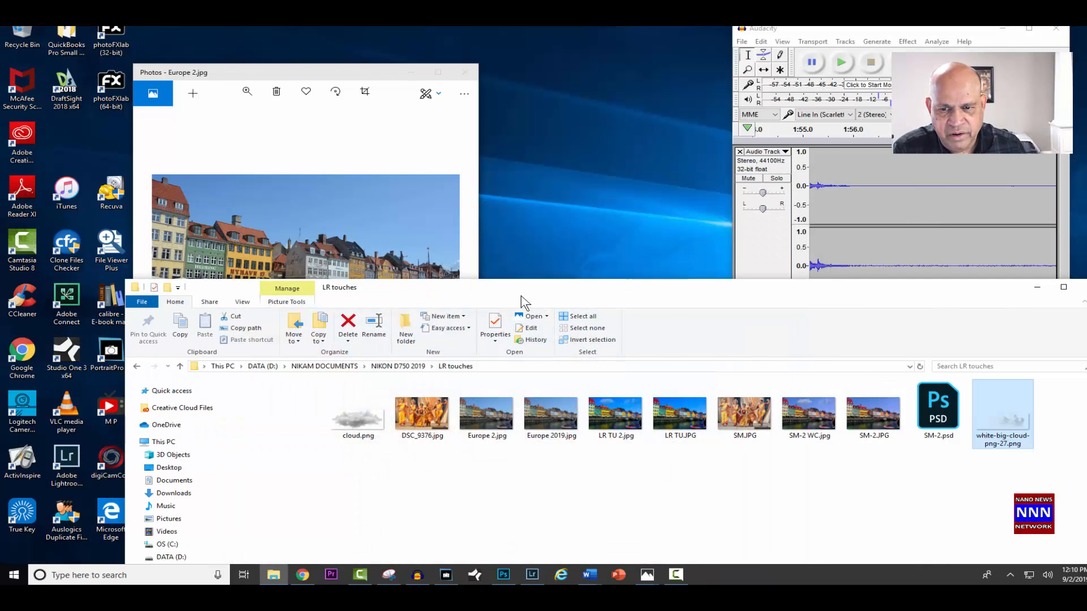
pyautogui.moveTo(260, 70); pyautogui.dragTo(191, 49)
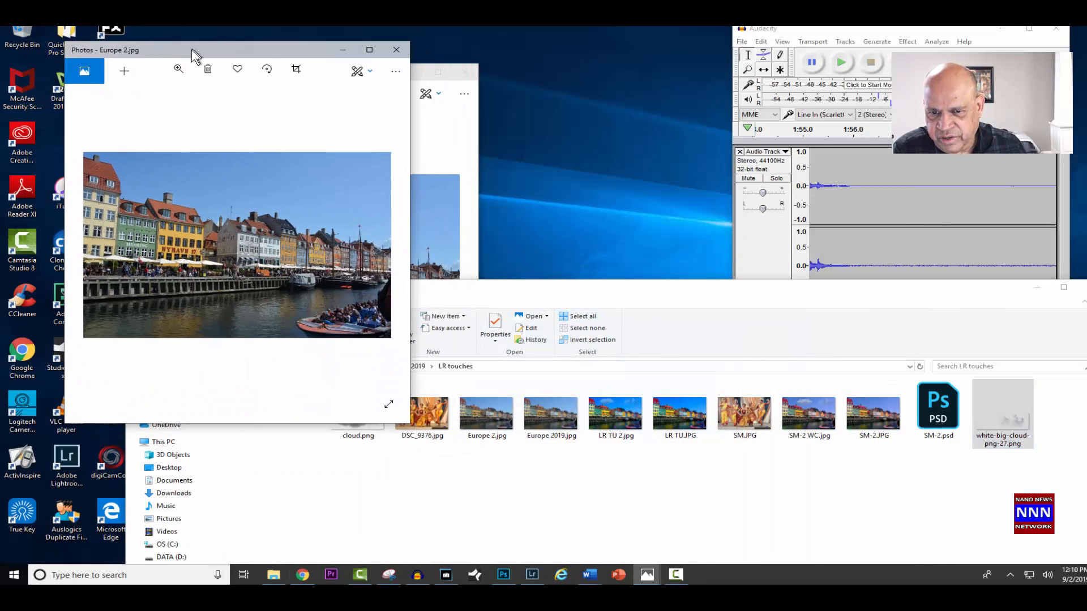
pyautogui.click(464, 71)
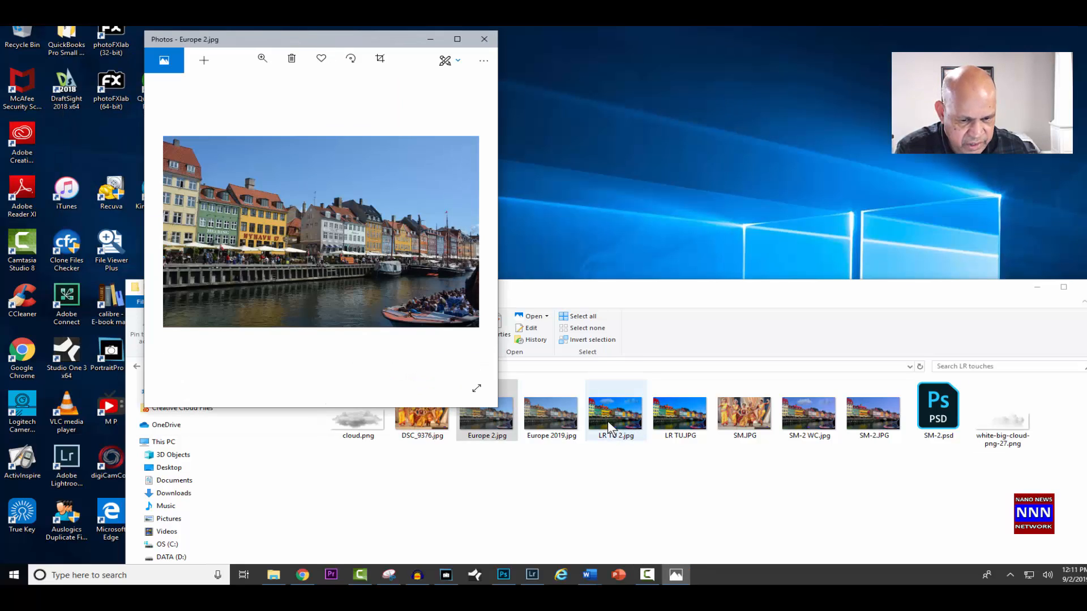
# - Open LR TU 2.jpg from the LR touches folder, minimise the folder, and arrange the photo side by side with Europe 2.jpg for comparison
pyautogui.doubleClick(611, 426)
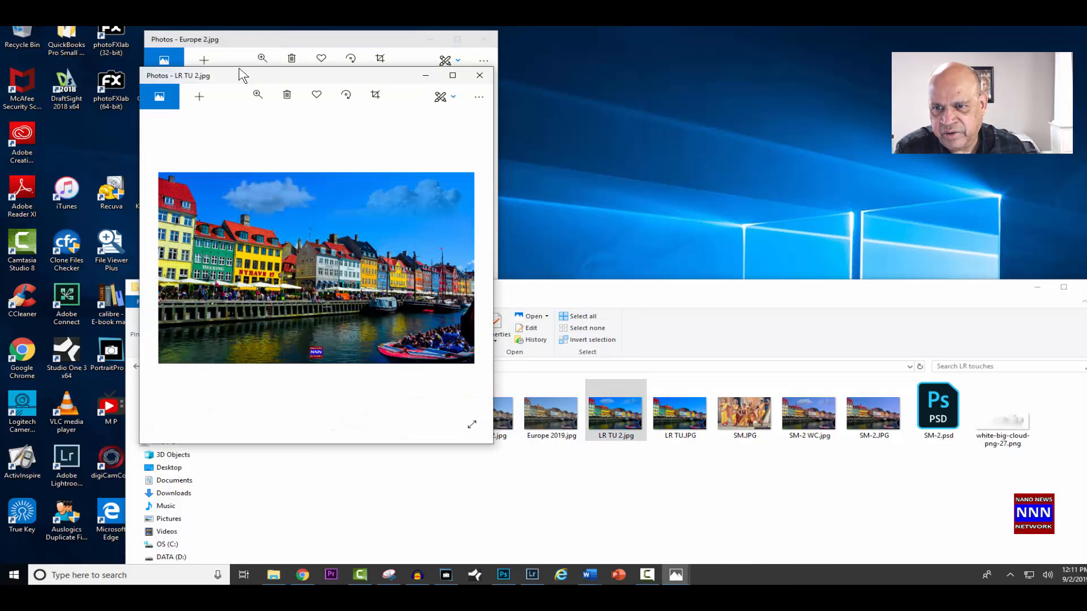
pyautogui.moveTo(240, 74); pyautogui.dragTo(578, 42)
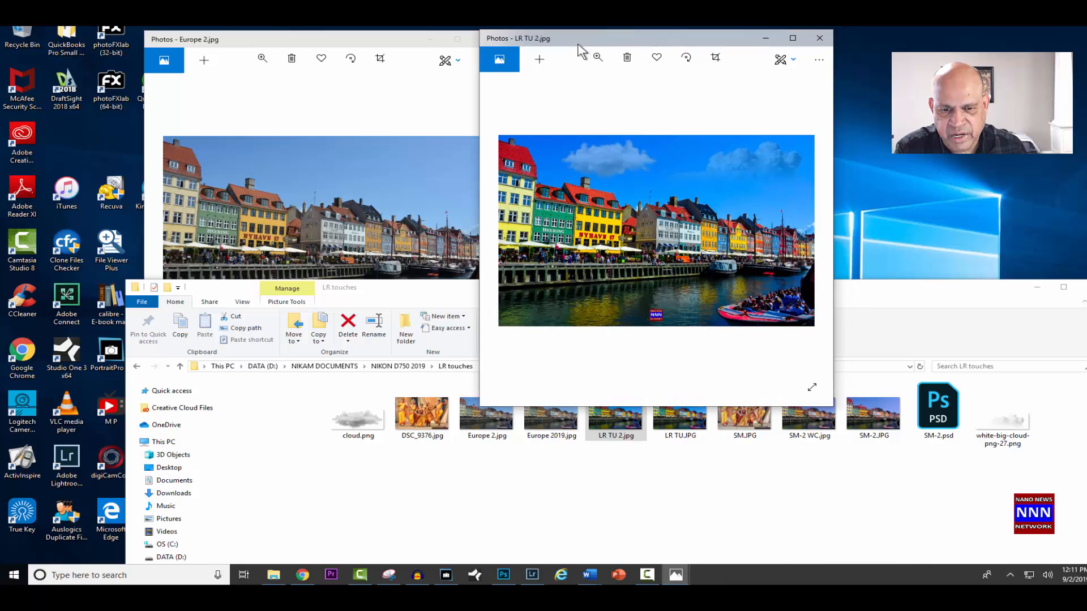
pyautogui.click(1038, 286)
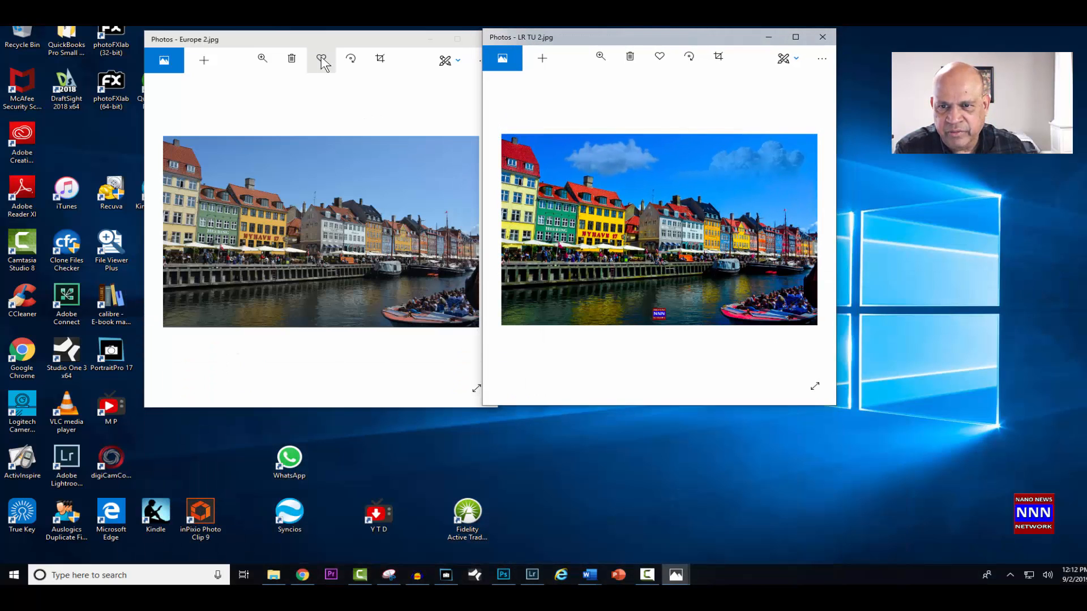
pyautogui.click(328, 36)
pyautogui.moveTo(328, 36); pyautogui.dragTo(311, 34)
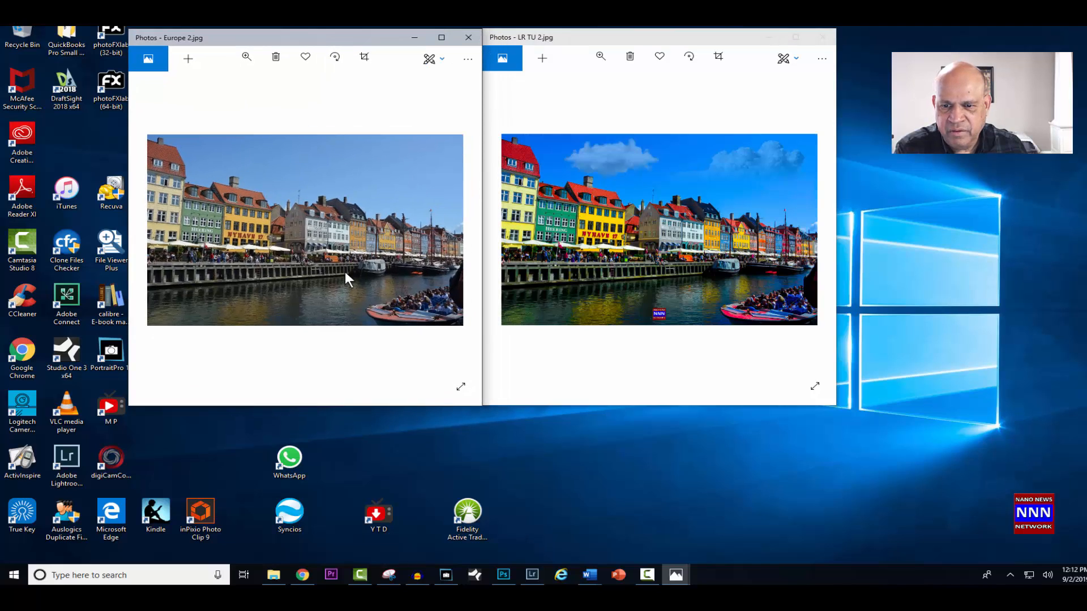